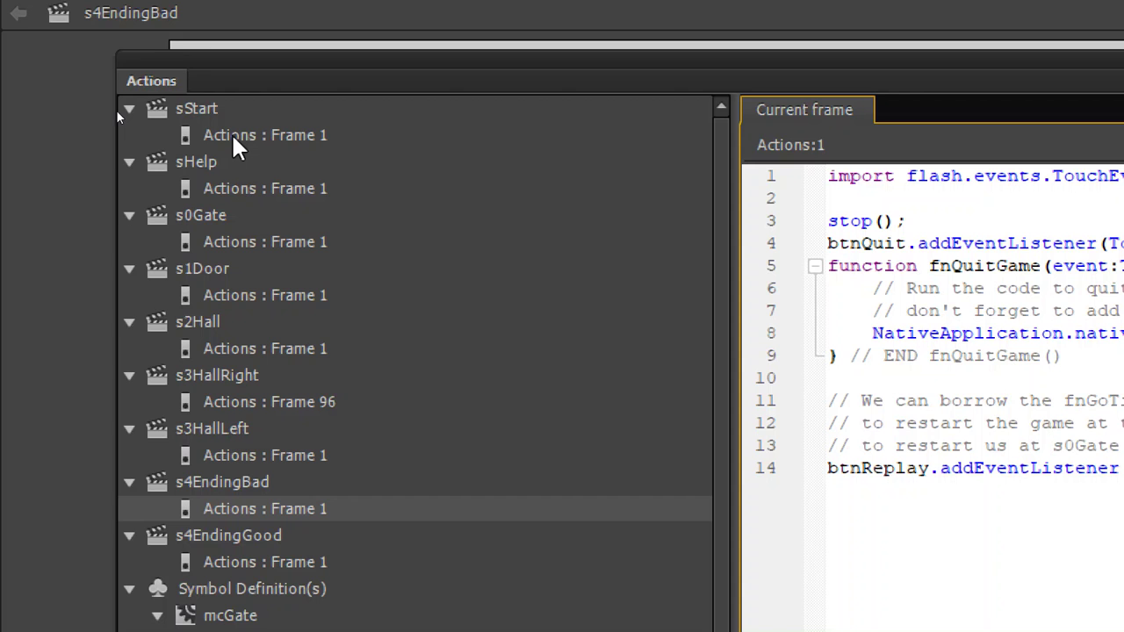
Step: Examine the fnGoTitle listener in the s4EndingBad script, plus the frame 1 scripts of s2Hall and mcHallPainting
double_click(1123, 468)
left_click(1123, 486)
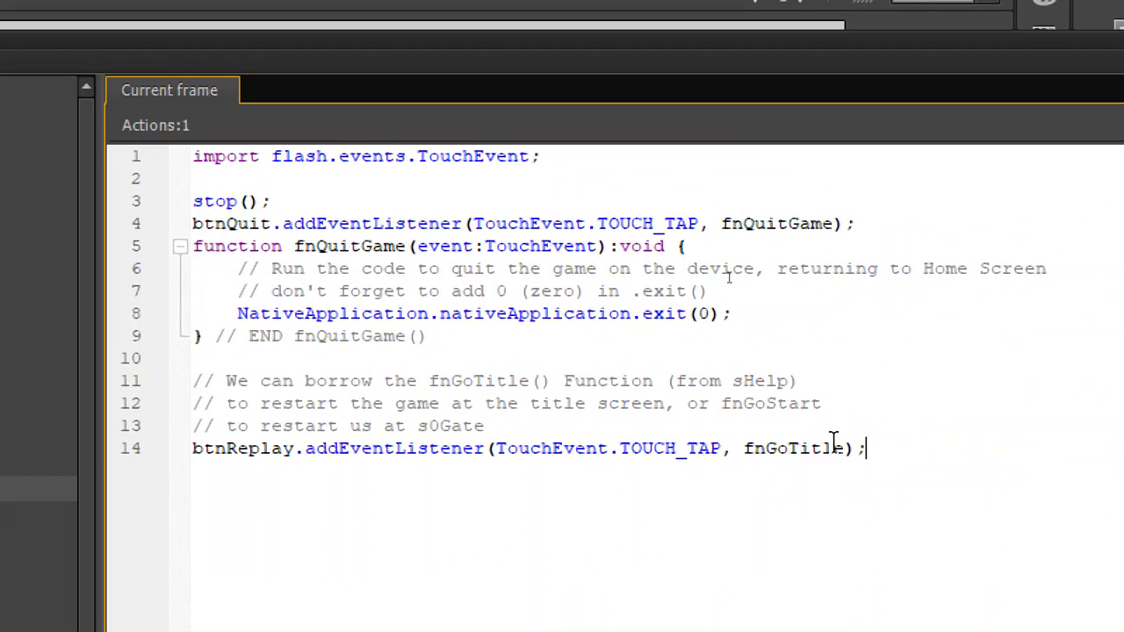
double_click(800, 448)
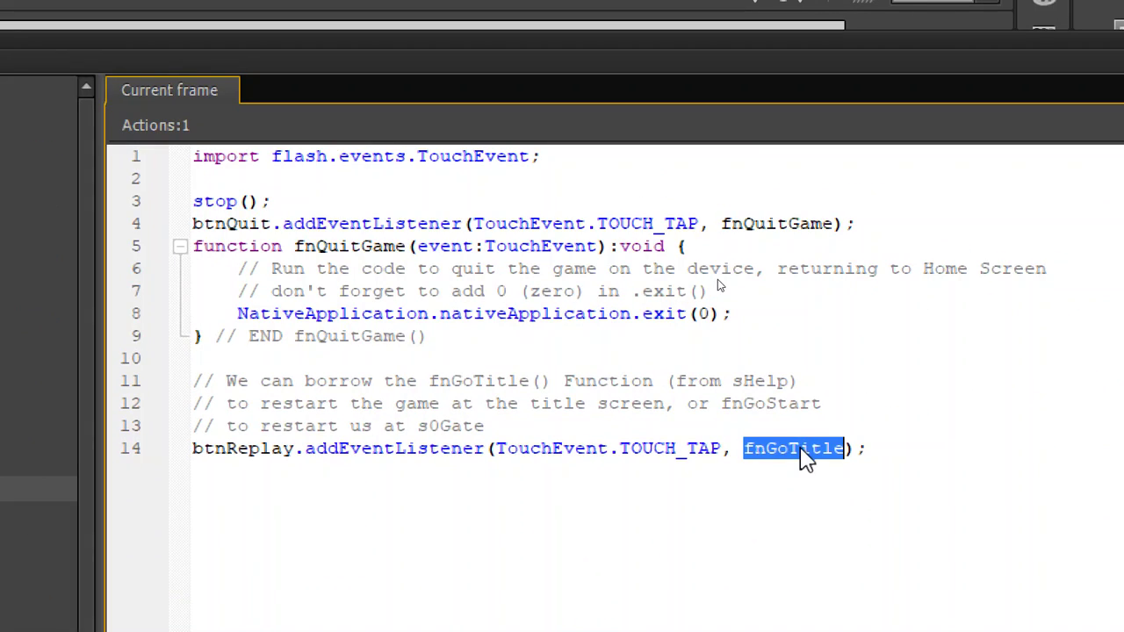
left_click(894, 442)
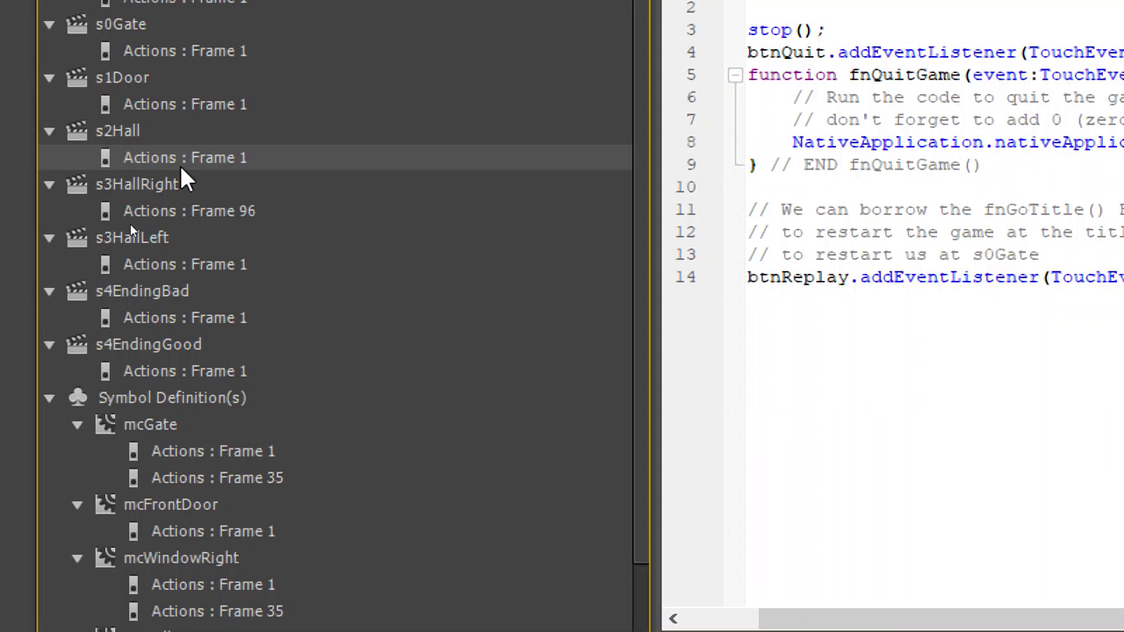
left_click(180, 158)
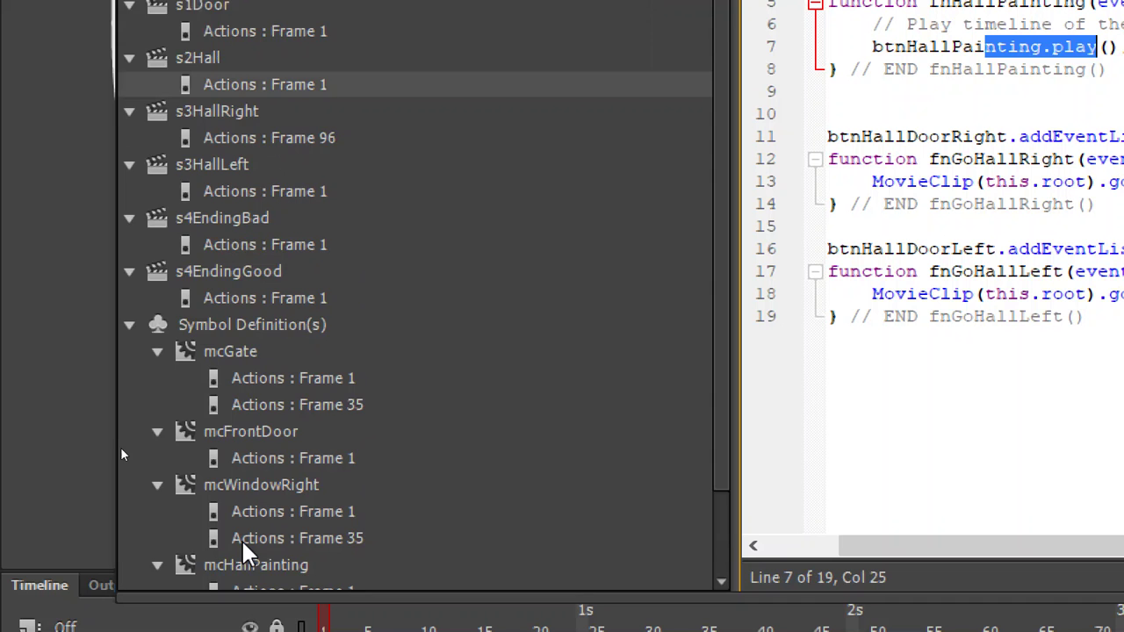
scroll(243, 541, "down", 1)
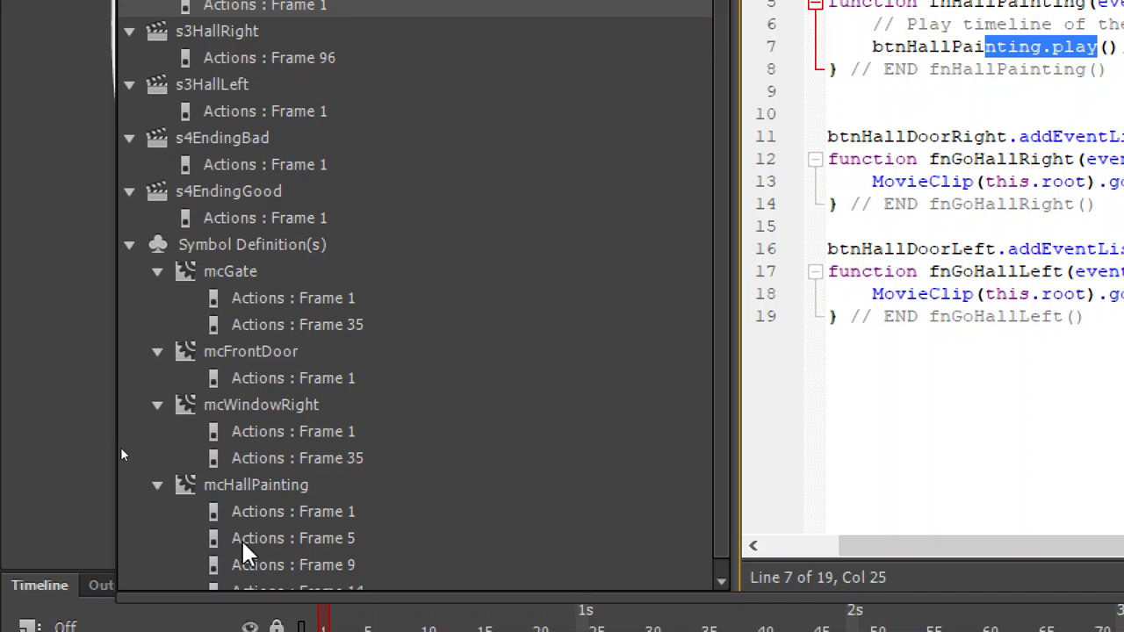
left_click(296, 515)
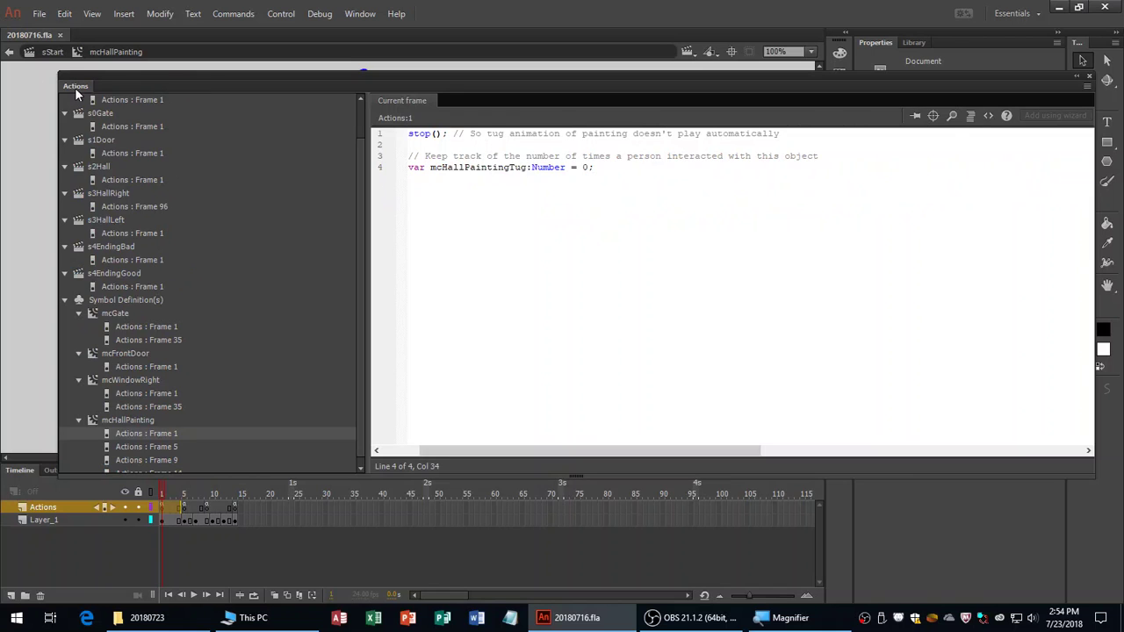
Step: Uncover the stage and play the mcHallPainting timeline to review the painting's animation
double_click(77, 85)
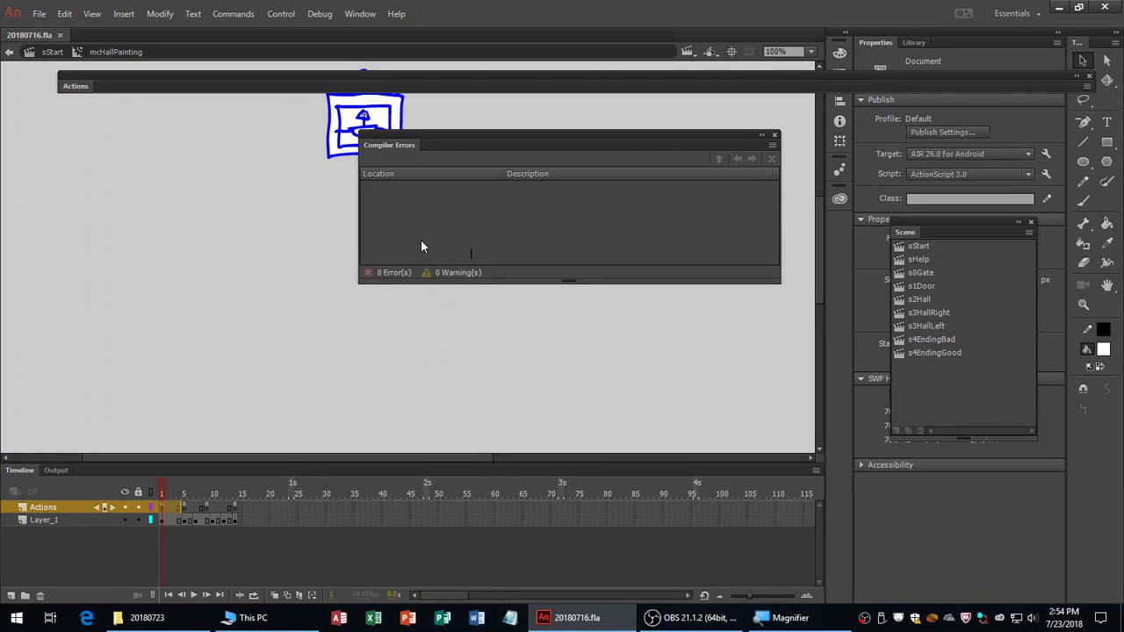
left_click_drag(420, 246, 551, 313)
key("Return")
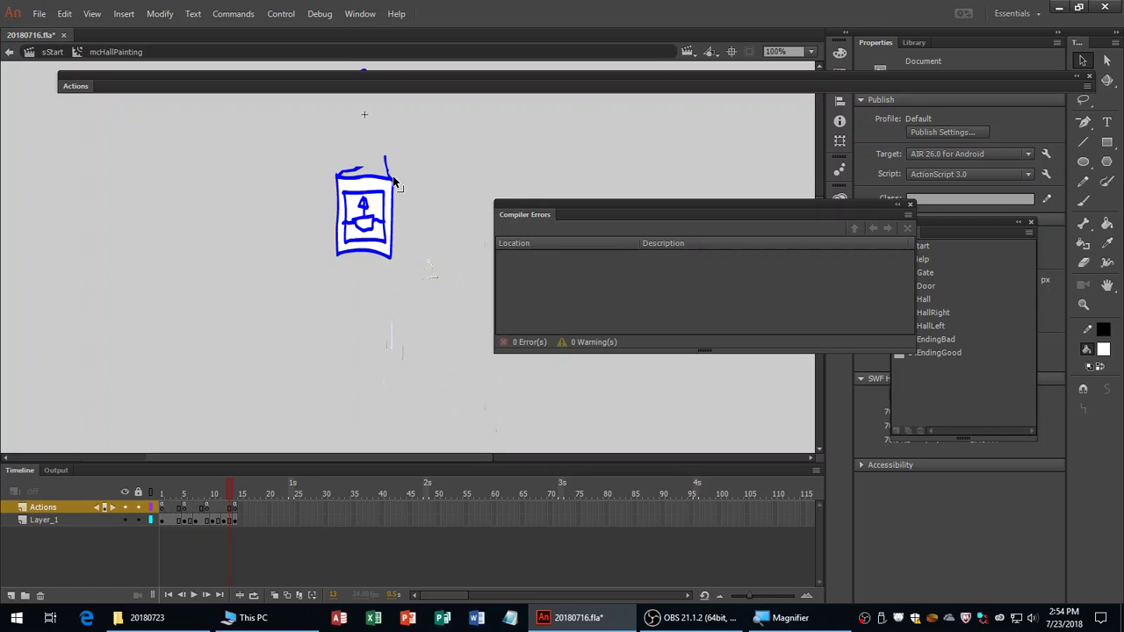
left_click(431, 257)
key("ctrl+shift+a")
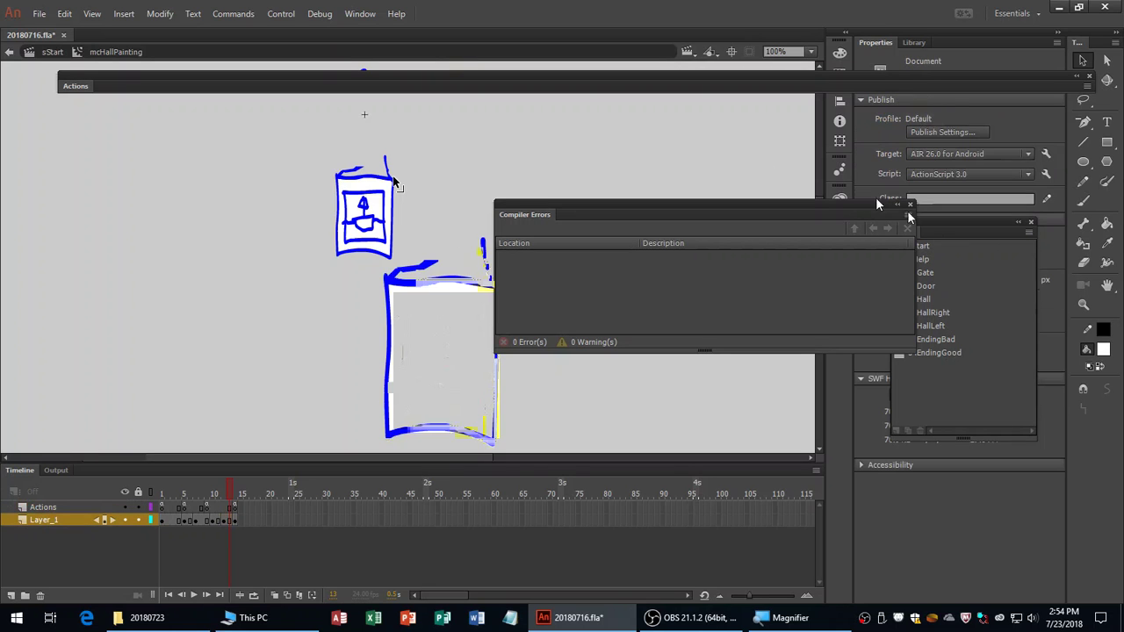
key("ctrl+=")
left_click(1083, 389)
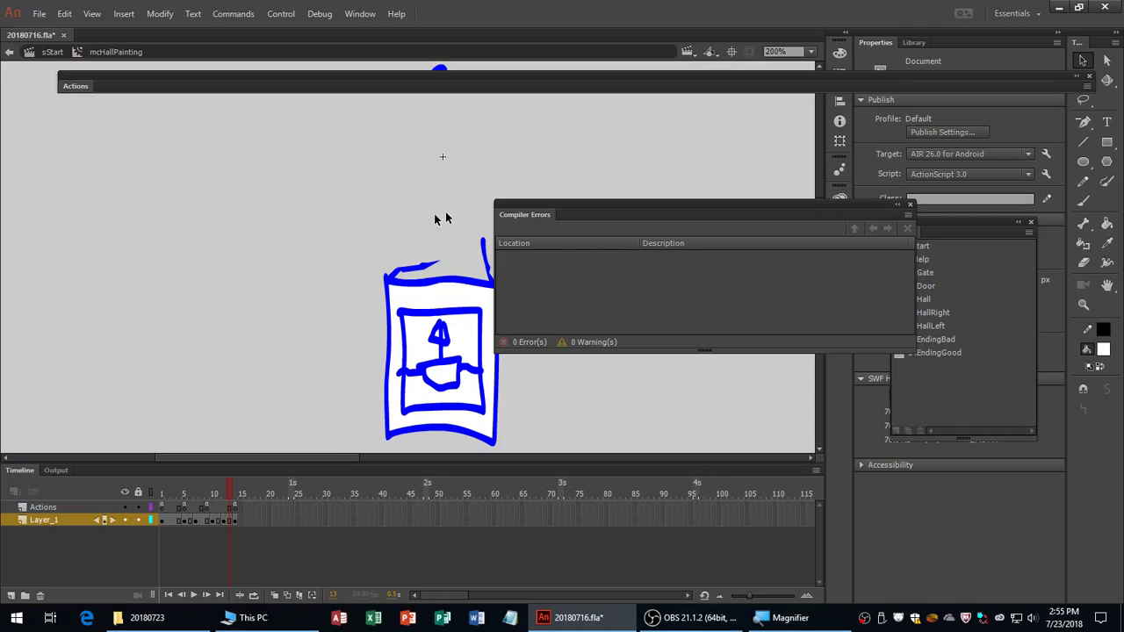
Step: Switch to the s3HallLeft scene for editing
left_click(686, 51)
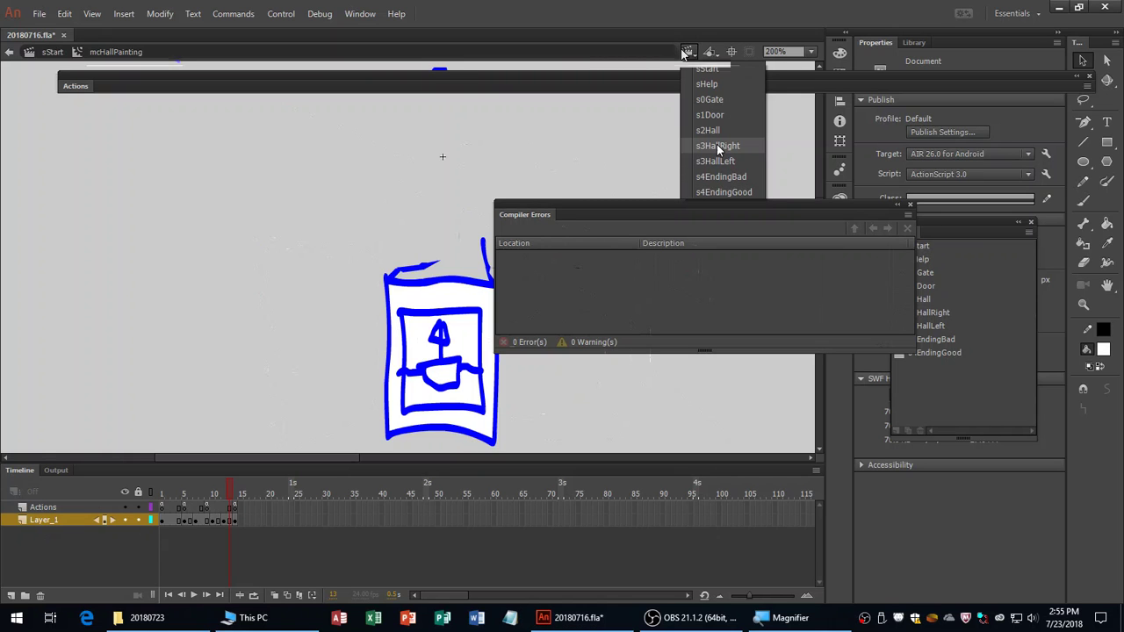
left_click(735, 159)
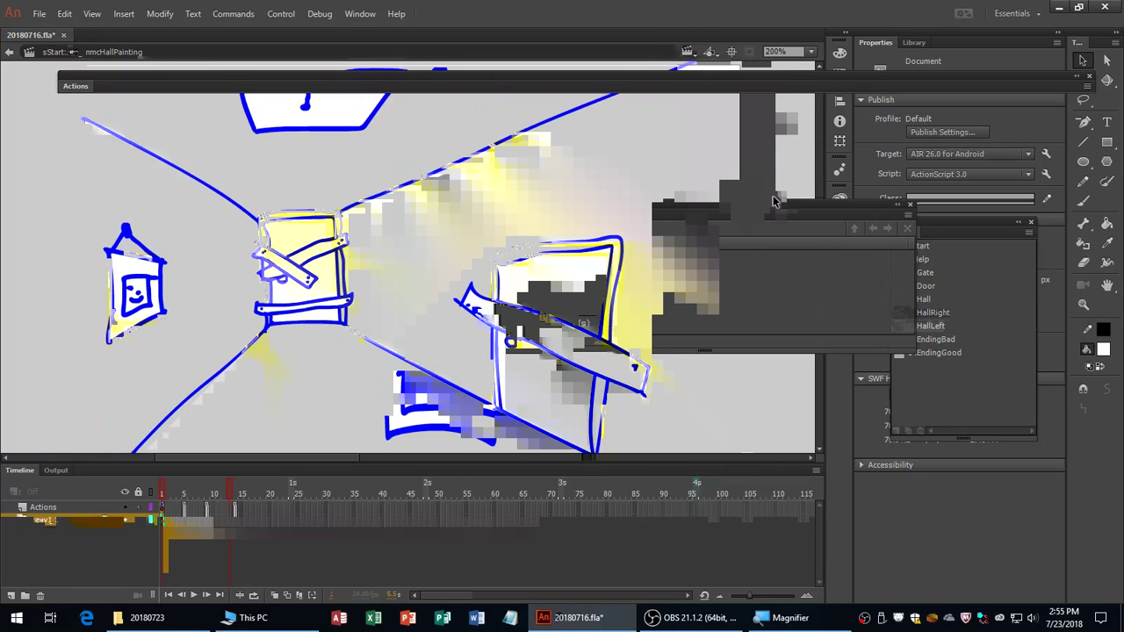
mouse_move(818, 268)
left_mouse_down()
mouse_move(819, 253)
mouse_move(818, 265)
left_mouse_up()
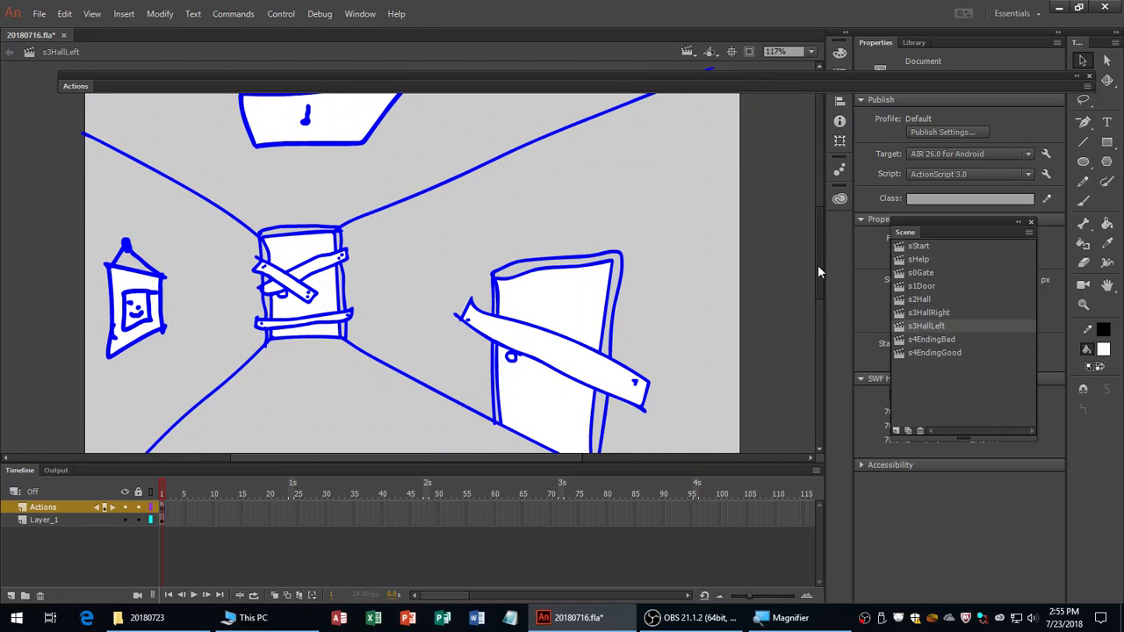
left_click_drag(818, 265, 816, 260)
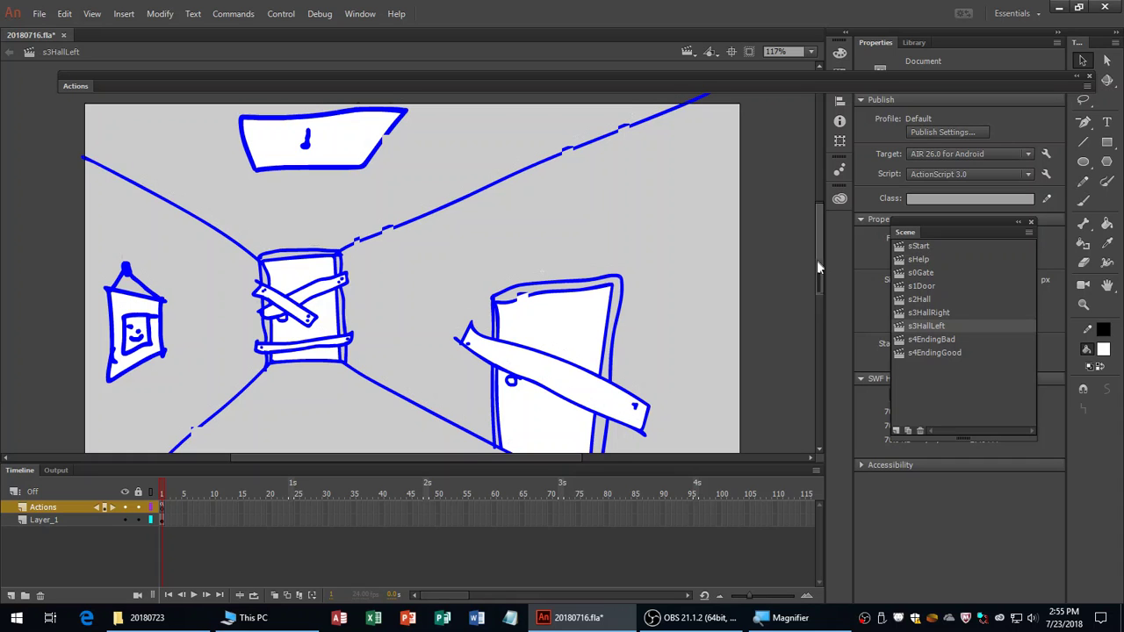
left_click_drag(816, 260, 818, 262)
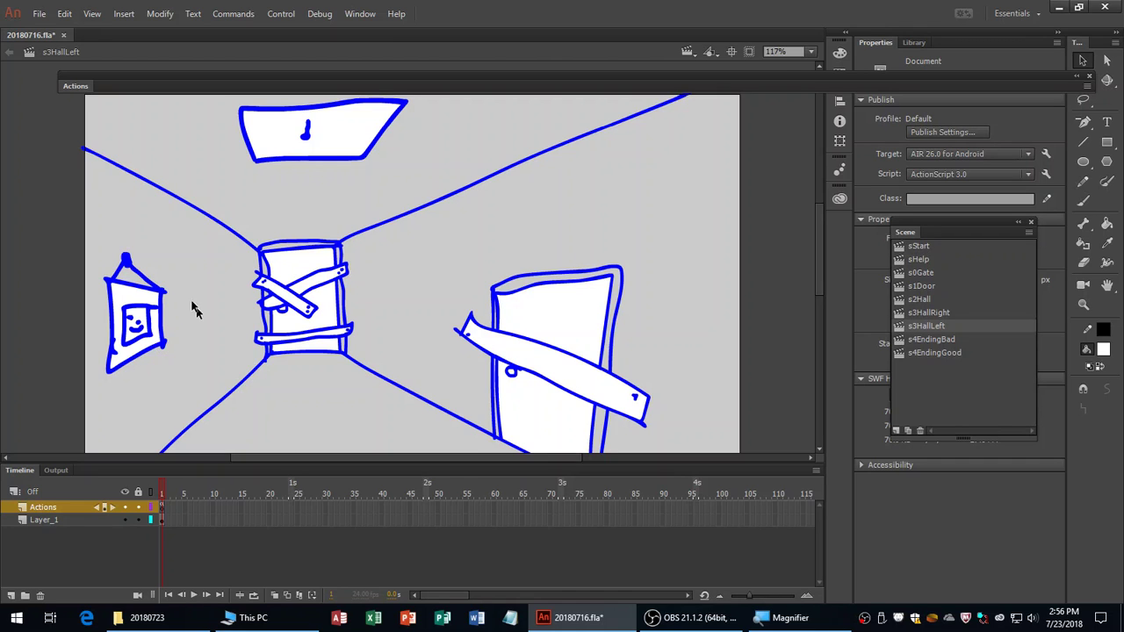
Step: Convert the painting drawing on the hallway's left wall into a movie clip symbol named mcHallLeftPainting
left_click_drag(96, 224, 185, 386)
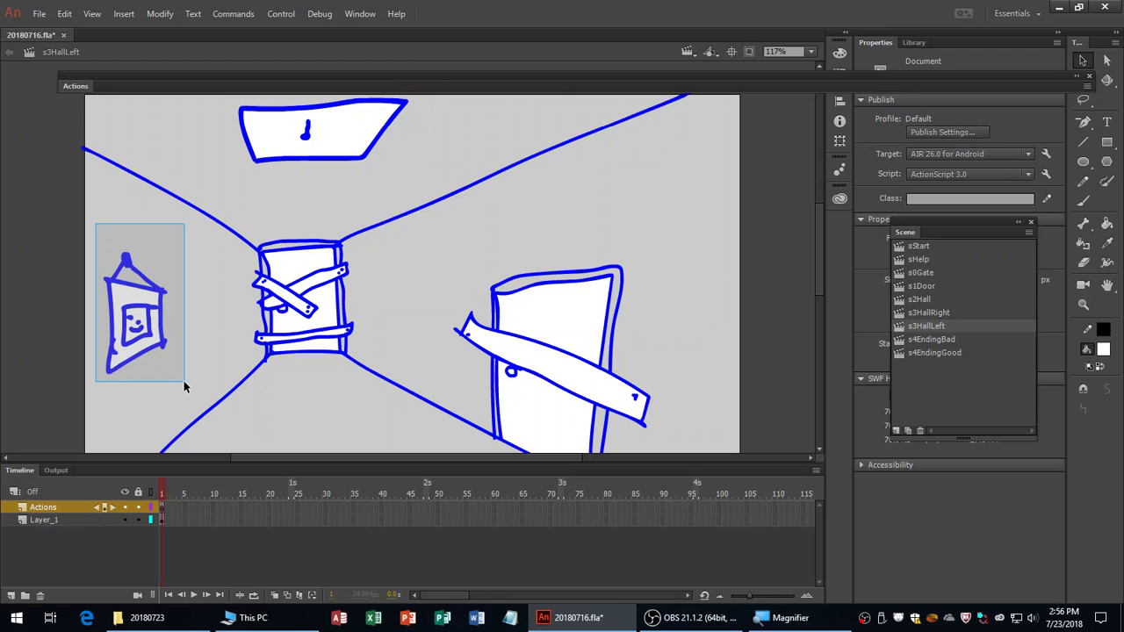
key("F8")
type("mcHe")
key("BackSpace")
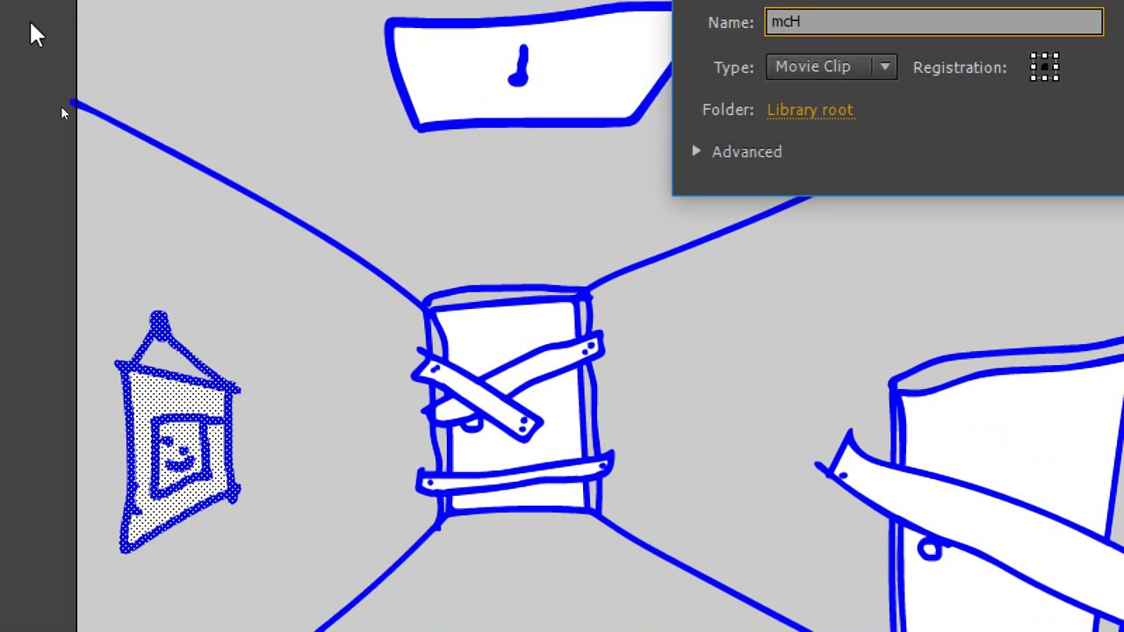
type("allLeftPainting")
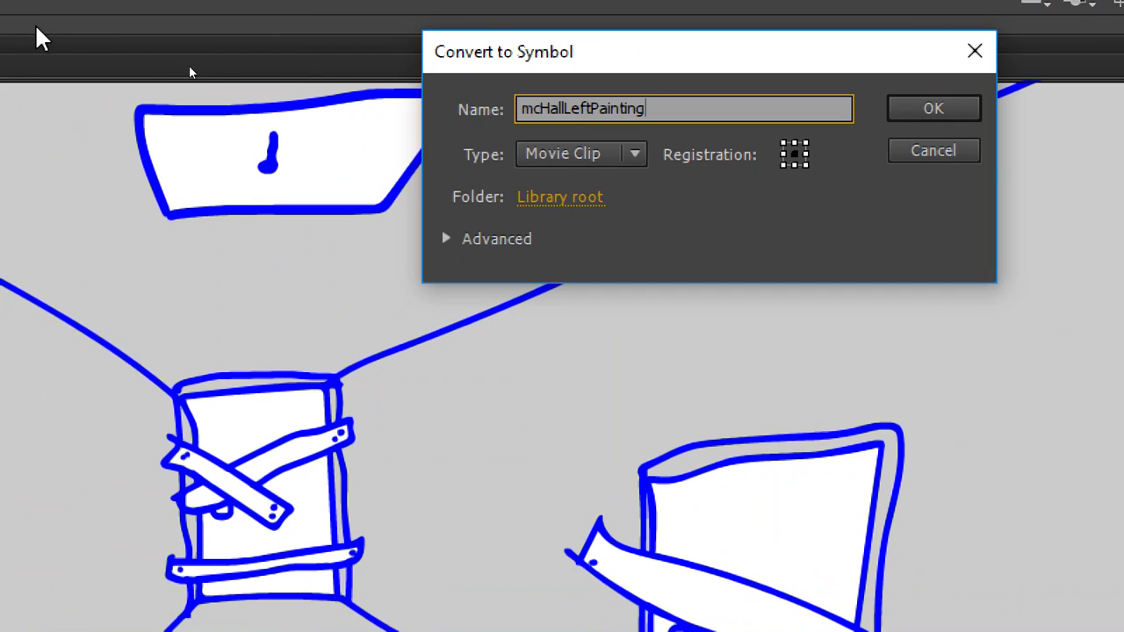
left_click(963, 111)
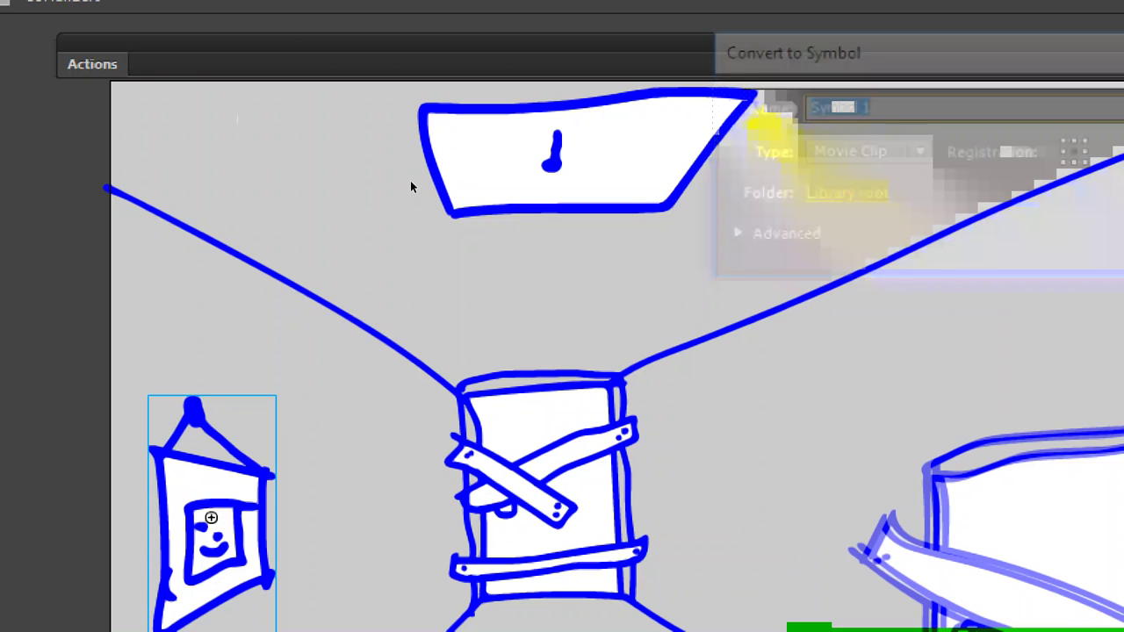
Step: Convert the attic door drawing on the ceiling into a movie clip symbol named mcHallLeftAtticDoor
type("mcHallLeft")
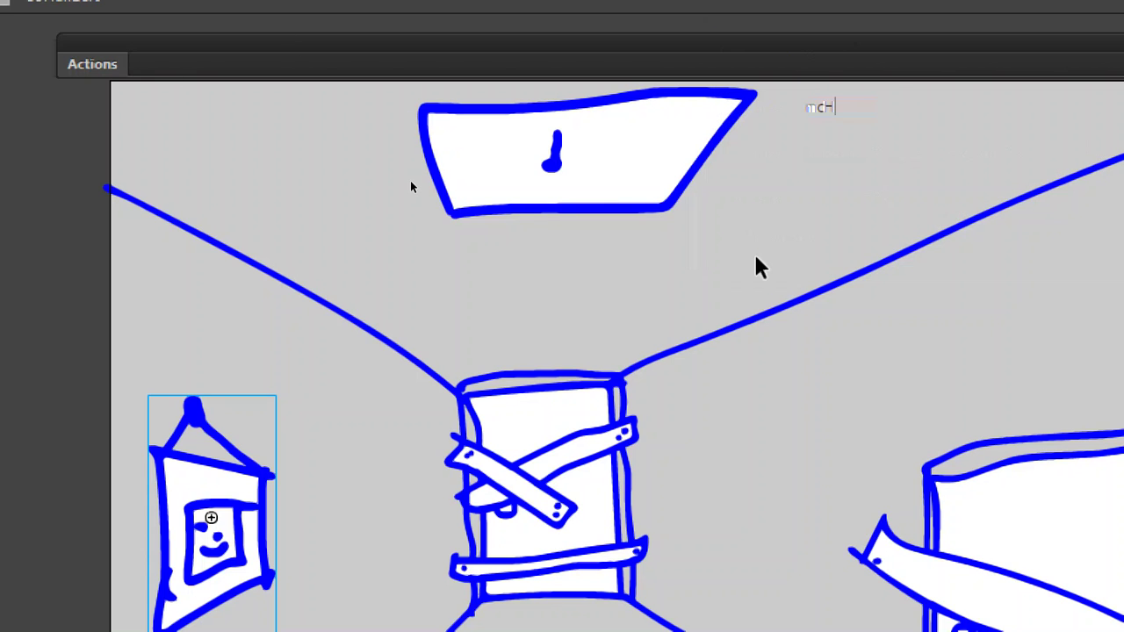
type("AtticDoor")
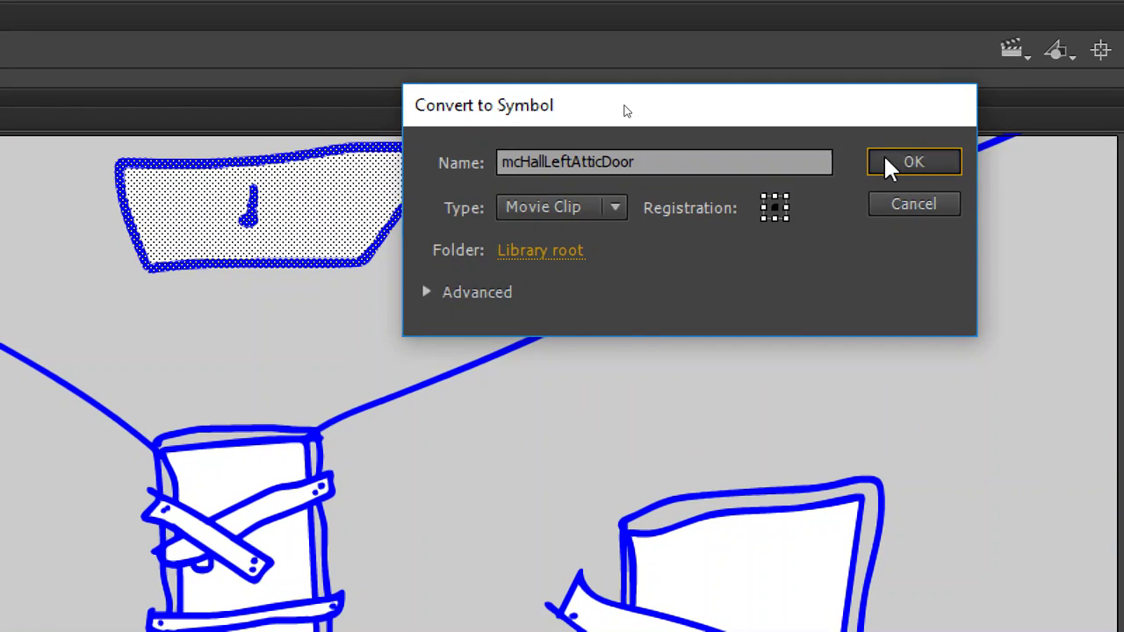
left_click(884, 161)
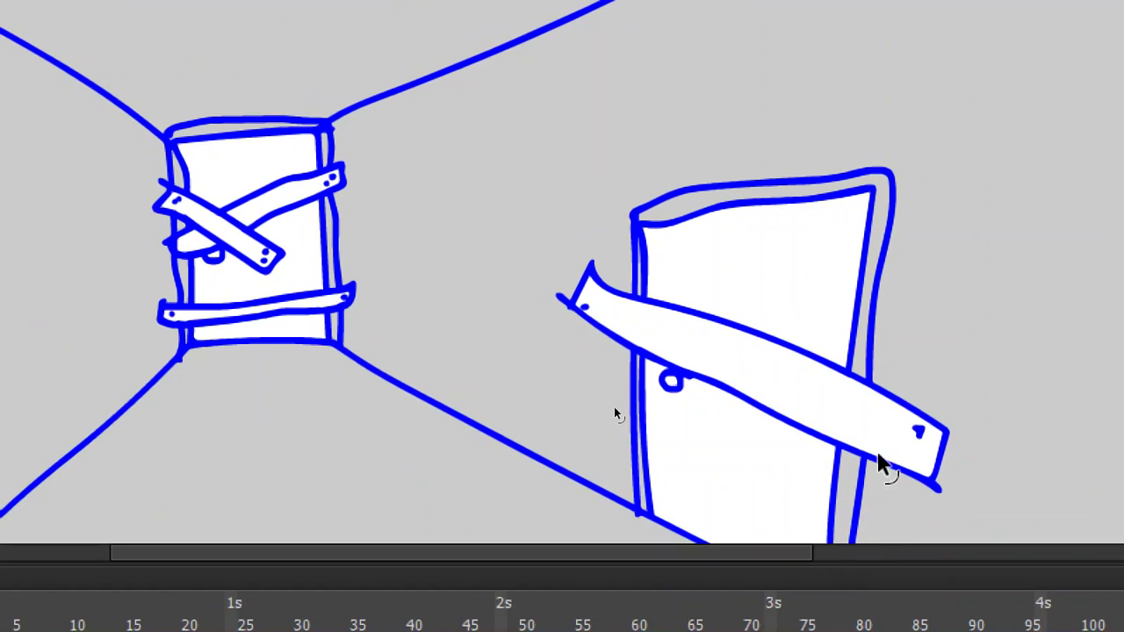
Step: Convert the large boarded door on the right wall into a movie clip symbol with a name ending in DoorRight, and save the file
mouse_move(605, 386)
left_mouse_down()
mouse_move(594, 364)
mouse_move(597, 374)
left_mouse_up()
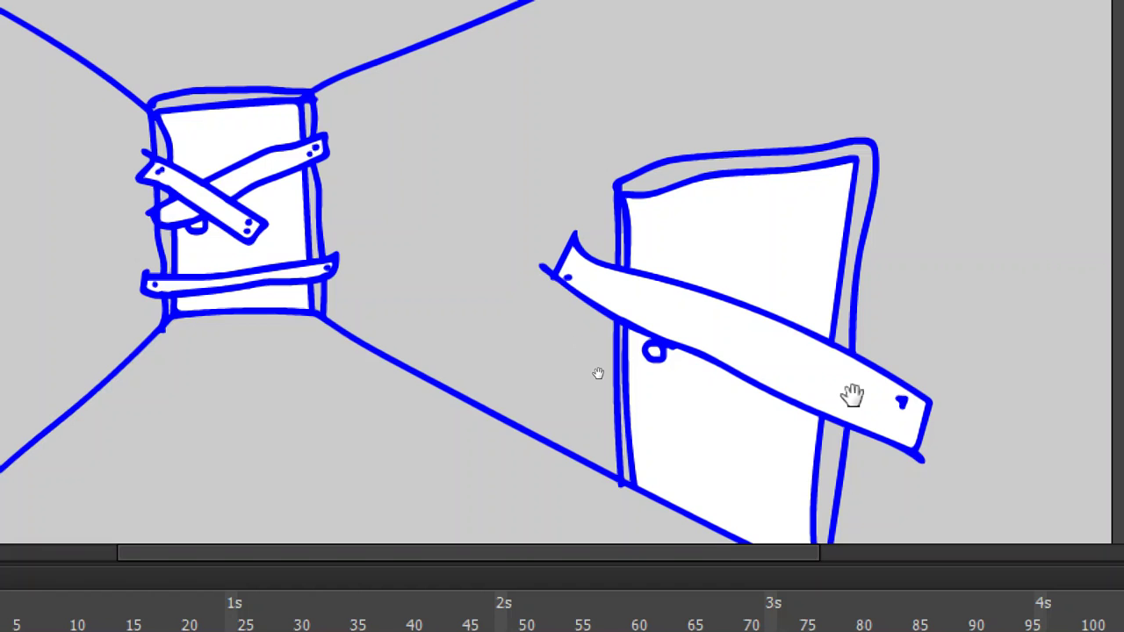
mouse_move(549, 377)
left_mouse_down()
mouse_move(539, 293)
mouse_move(469, 55)
mouse_move(617, 7)
mouse_move(835, 1)
left_mouse_up()
mouse_move(707, 41)
left_mouse_down()
mouse_move(848, 294)
mouse_move(849, 407)
mouse_move(707, 508)
mouse_move(590, 545)
mouse_move(488, 523)
mouse_move(457, 490)
left_mouse_up()
key("F8")
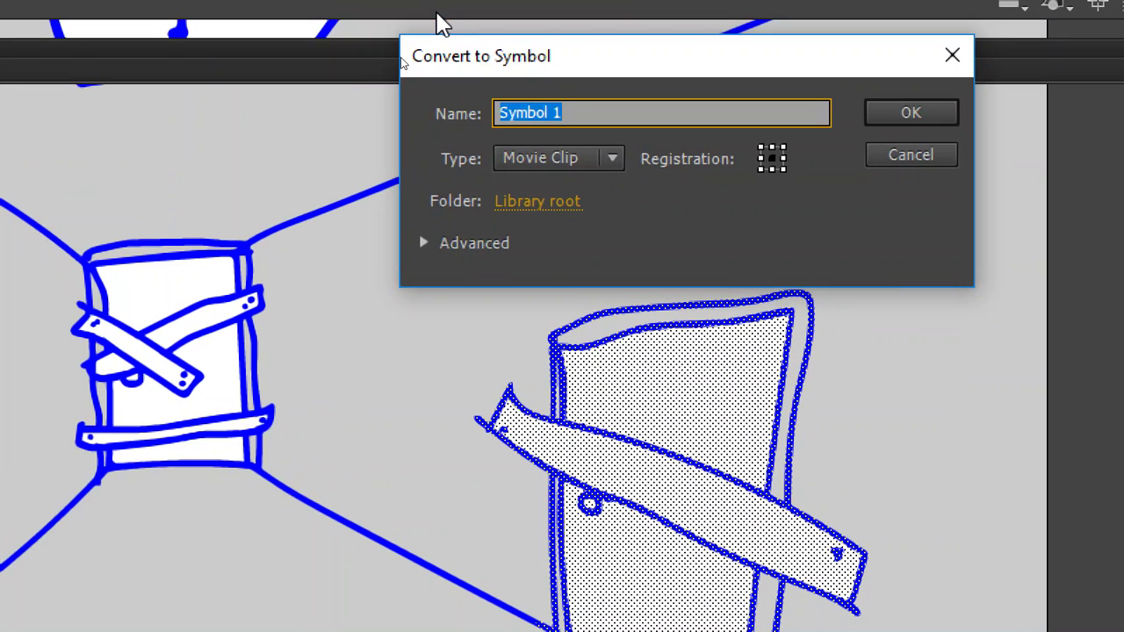
type("mc")
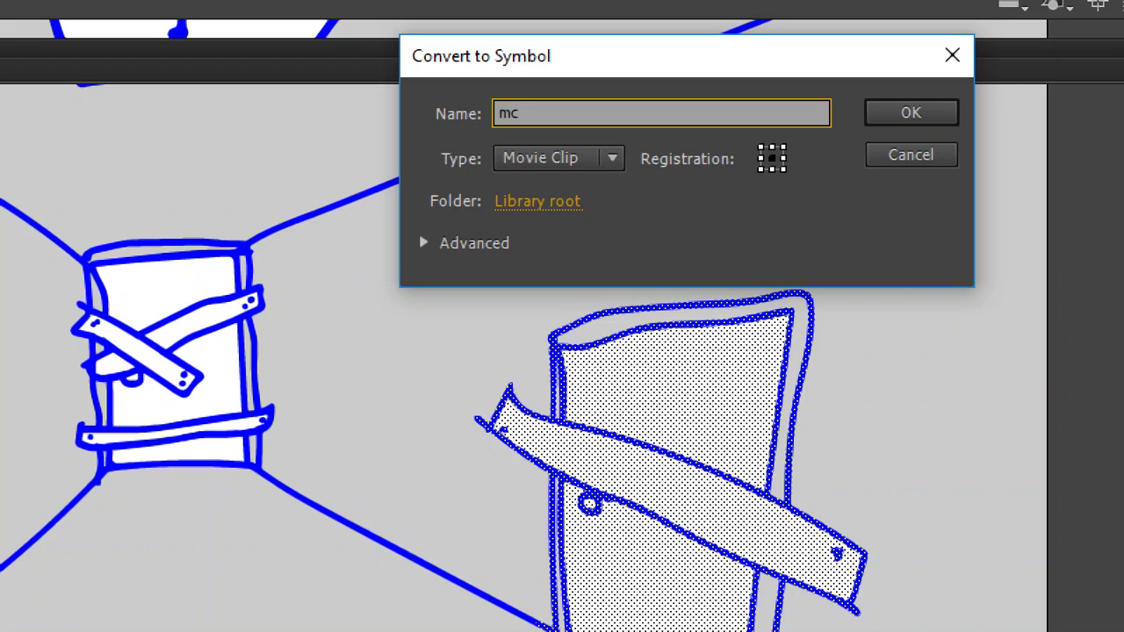
type("_DoorRight")
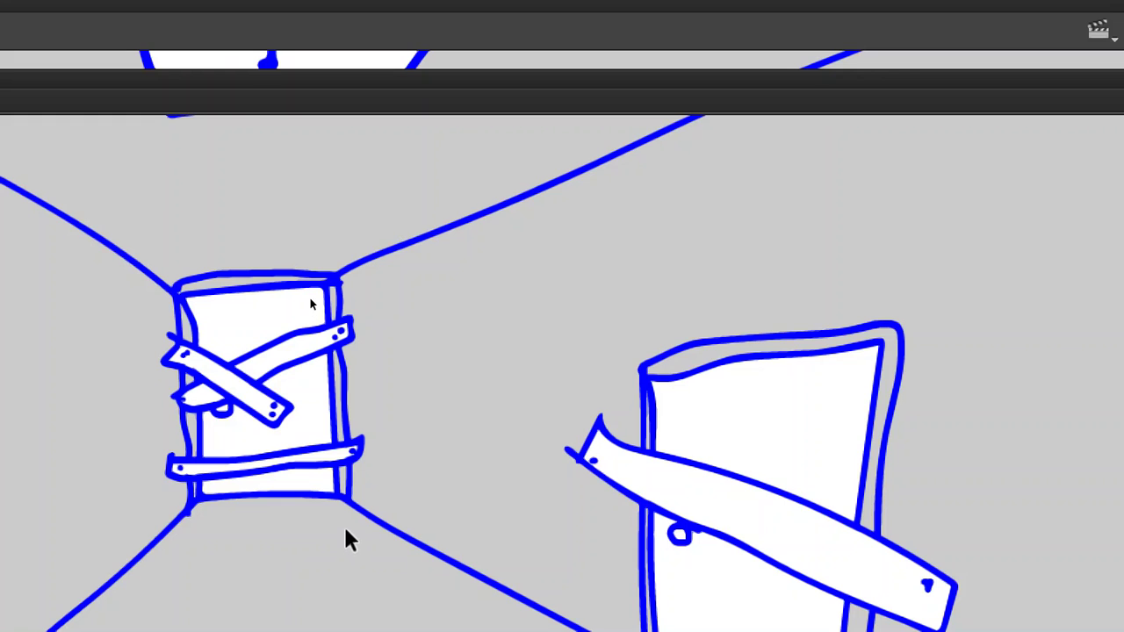
key("ctrl+s")
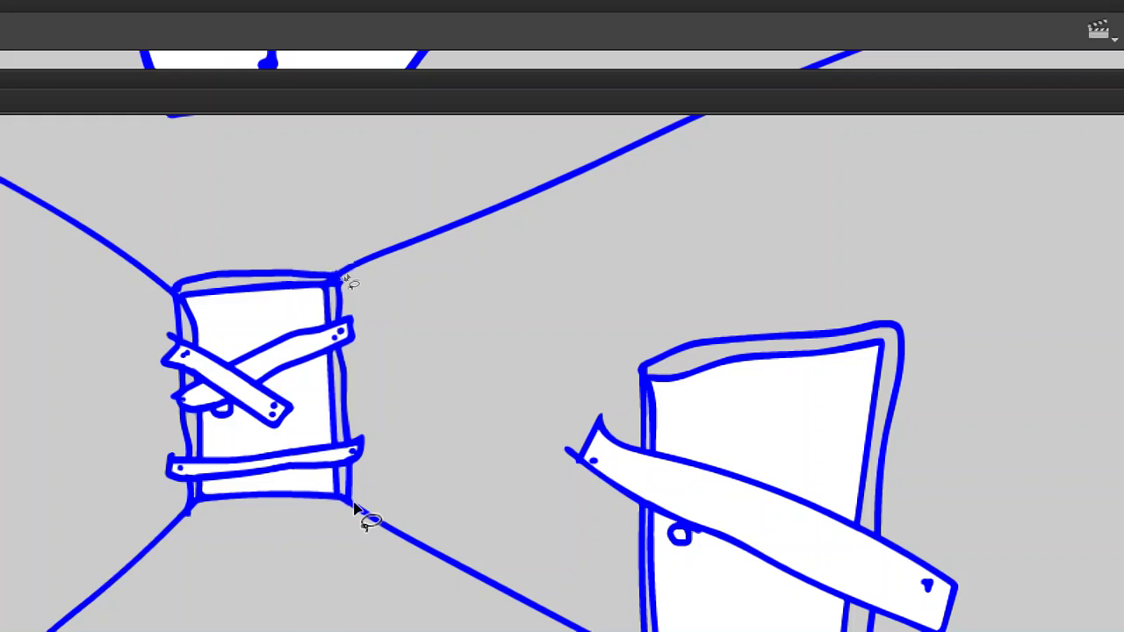
Step: Lasso the boarded door at the hallway's end, convert it into a movie clip symbol named mcHallLeftDoorCenter, and save the file
mouse_move(343, 280)
left_mouse_down()
mouse_move(392, 387)
mouse_move(389, 433)
mouse_move(351, 501)
mouse_move(318, 527)
mouse_move(255, 544)
mouse_move(190, 505)
mouse_move(162, 464)
mouse_move(170, 408)
mouse_move(129, 356)
mouse_move(180, 254)
mouse_move(235, 240)
left_mouse_up()
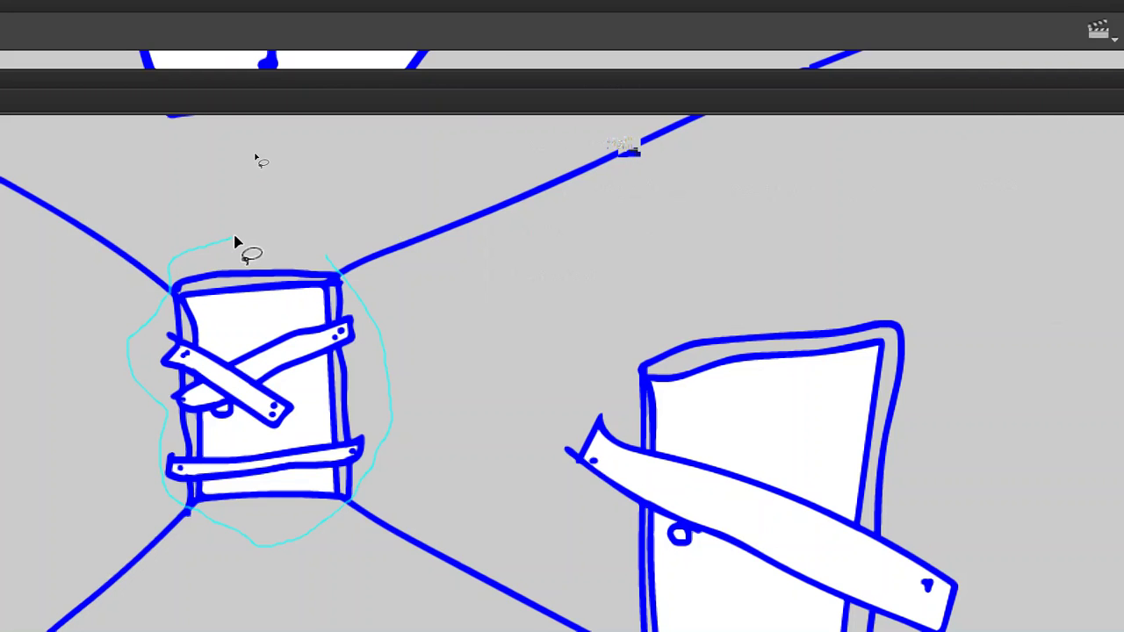
left_click_drag(235, 240, 243, 246)
key("F8")
type("mcHallLeft")
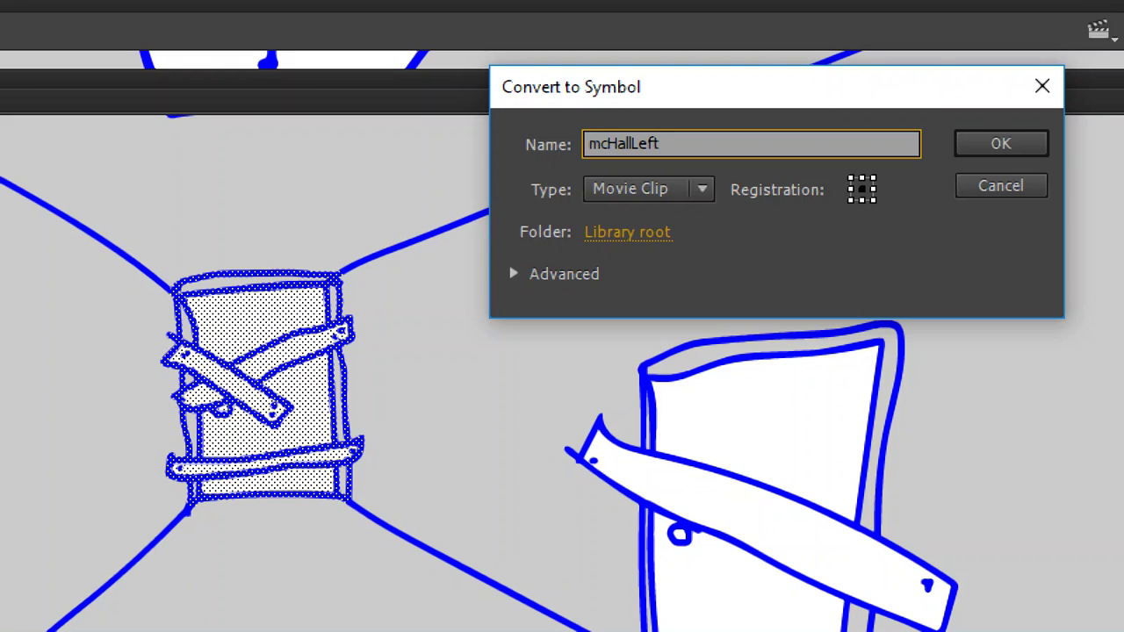
type("DoorCenter")
key("Return")
key("ctrl+s")
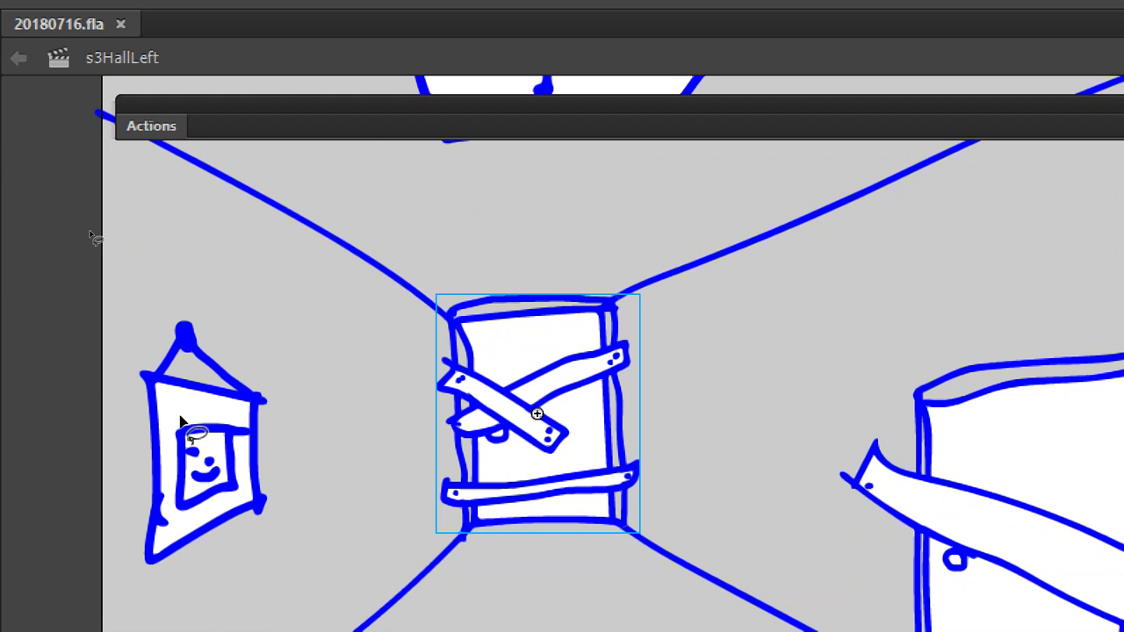
Step: Give the painting on the left wall the instance name btnHallLeftPainting
left_click(193, 430)
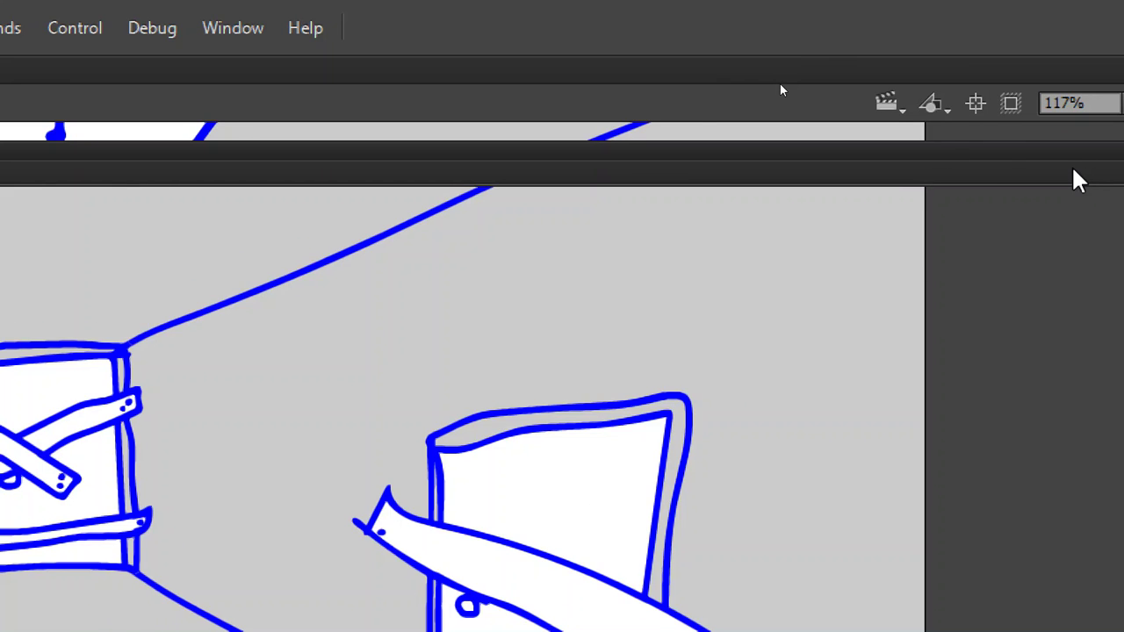
key("BackSpace")
key("BackSpace")
key("BackSpace")
key("BackSpace")
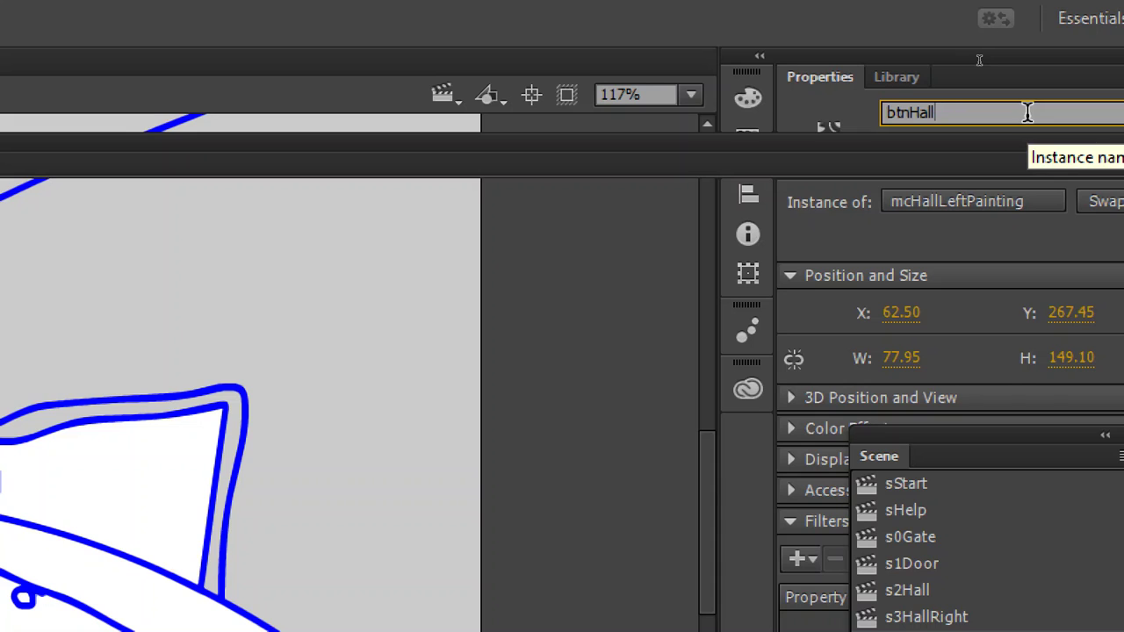
type("LeftPainting")
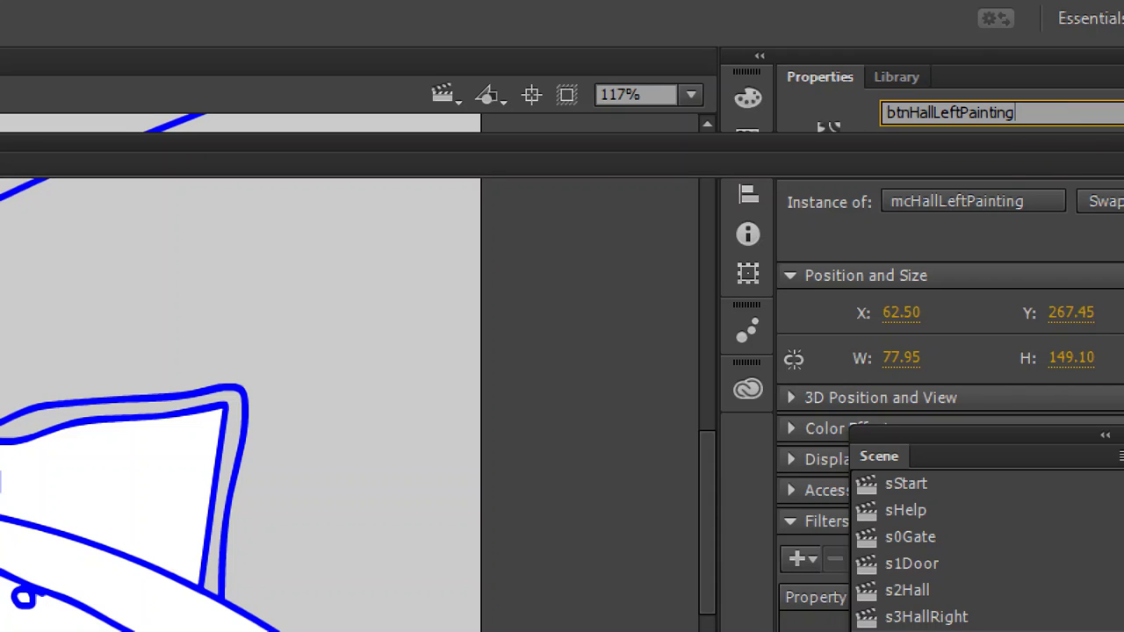
key("Return")
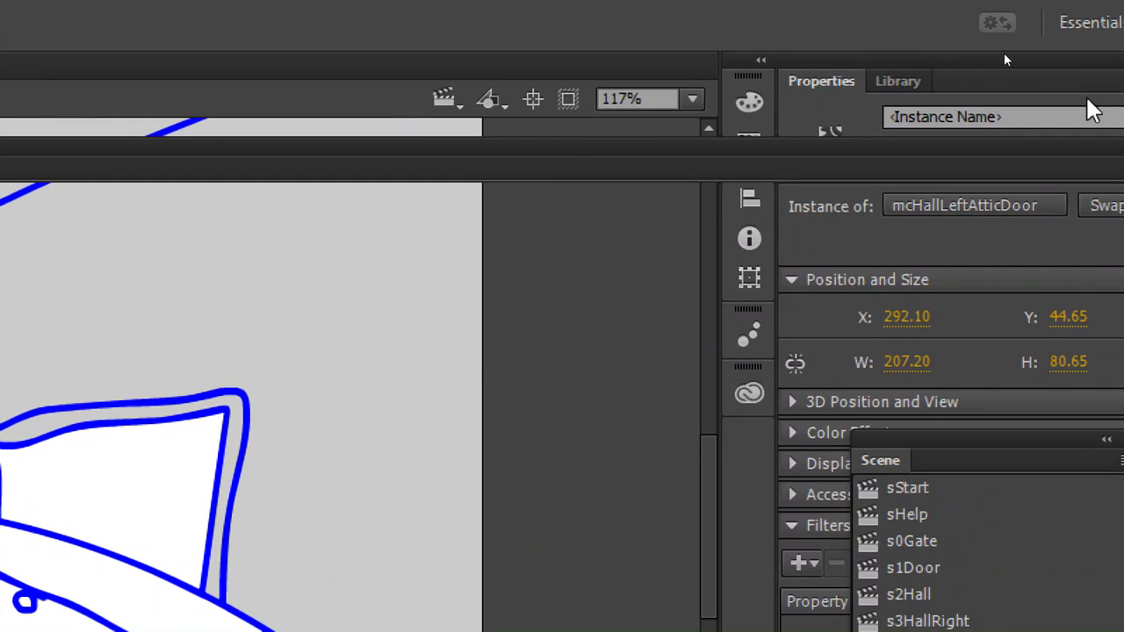
Step: Give the attic door on the ceiling the instance name btnHallLeftAtticDoor
left_click(1087, 114)
type("btnHallLeft")
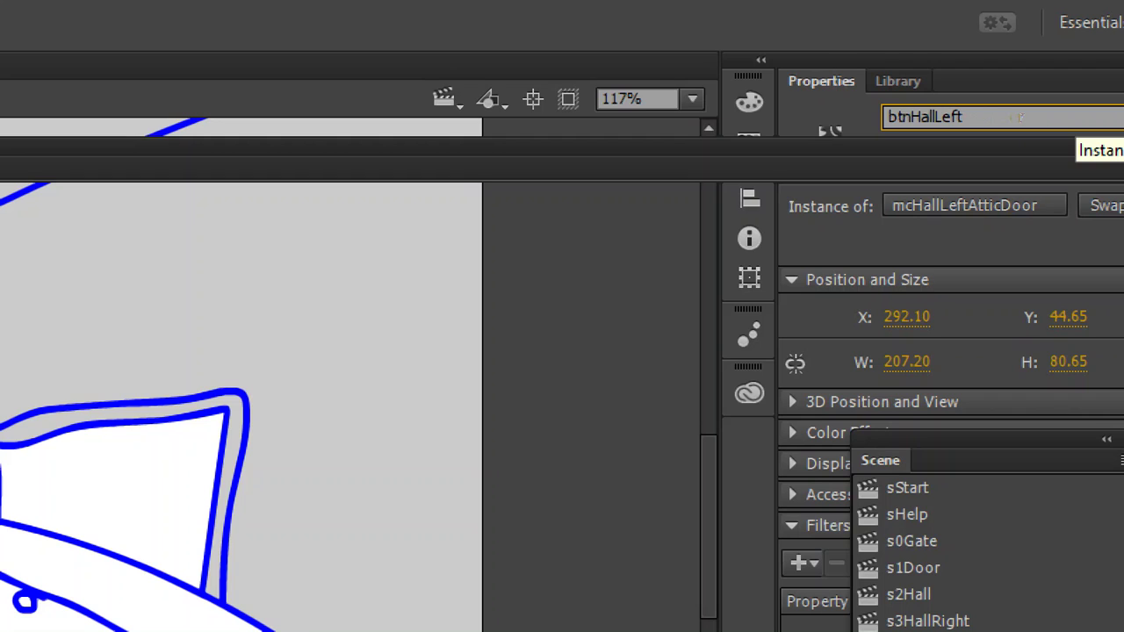
type("AtticDoor")
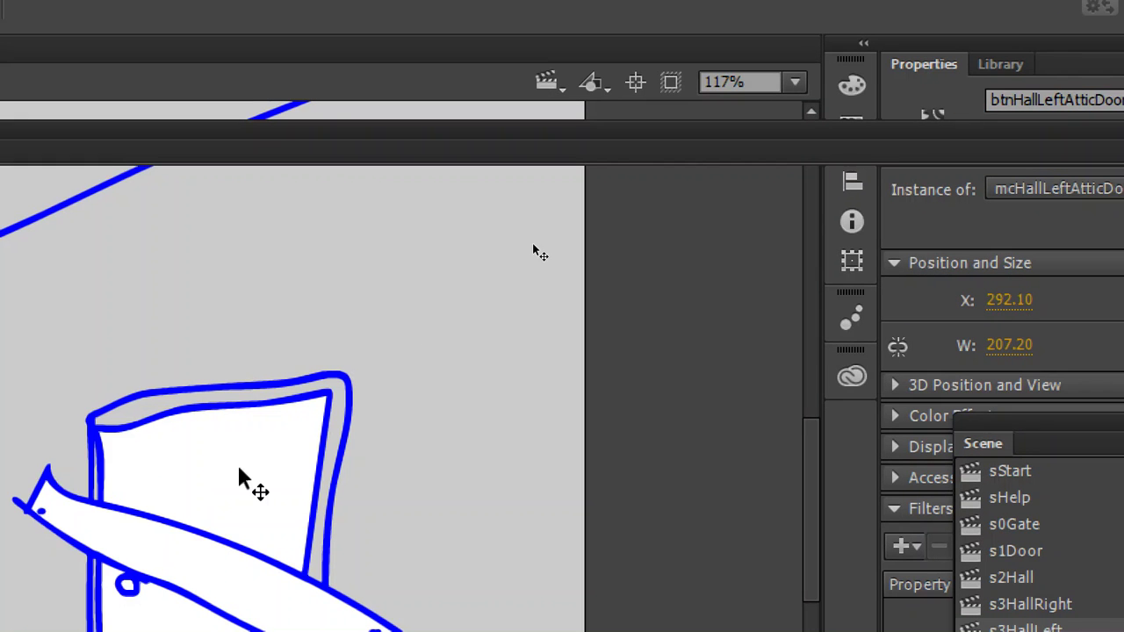
Step: Give the large boarded door on the right wall the instance name btnHallLeftDoorRight
left_click(239, 472)
left_click(1053, 100)
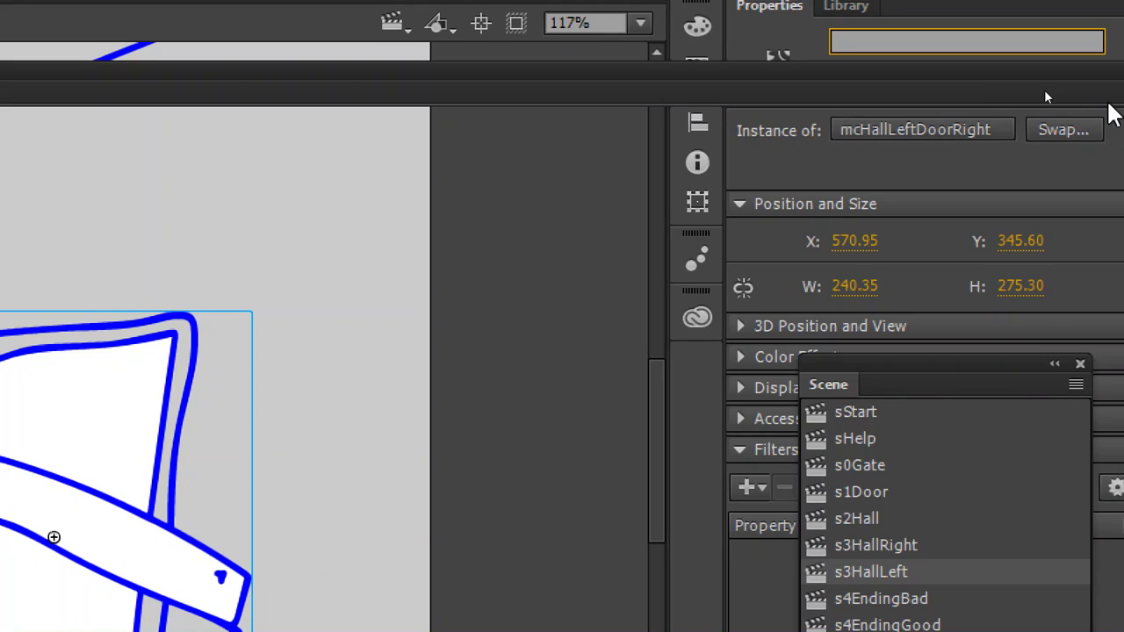
type("btnHallLeftDoorRight")
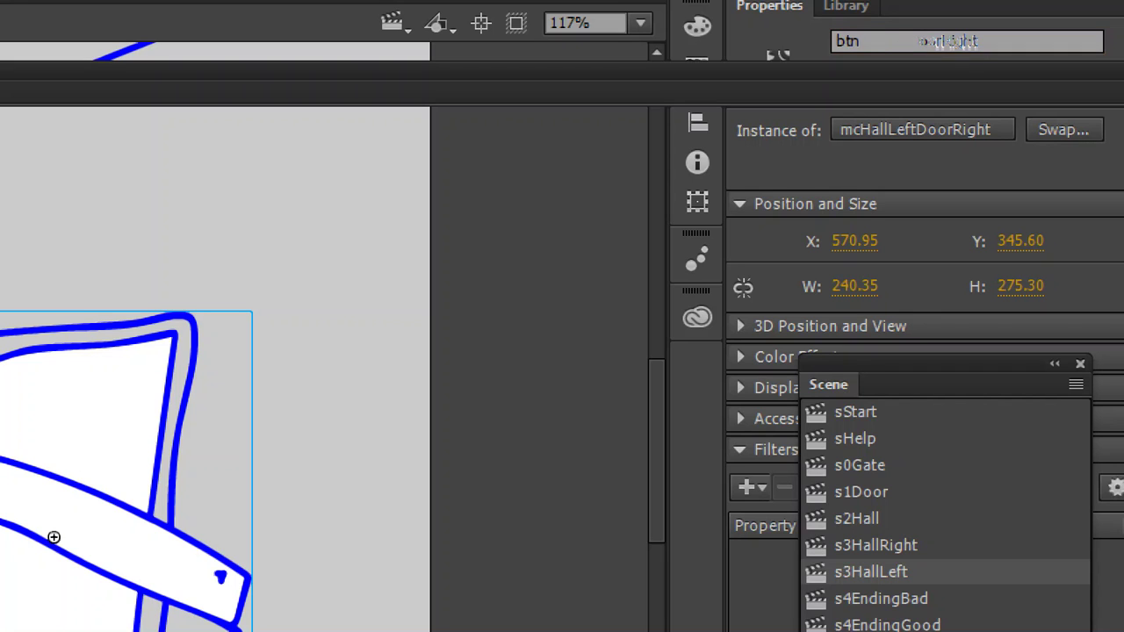
key("Return")
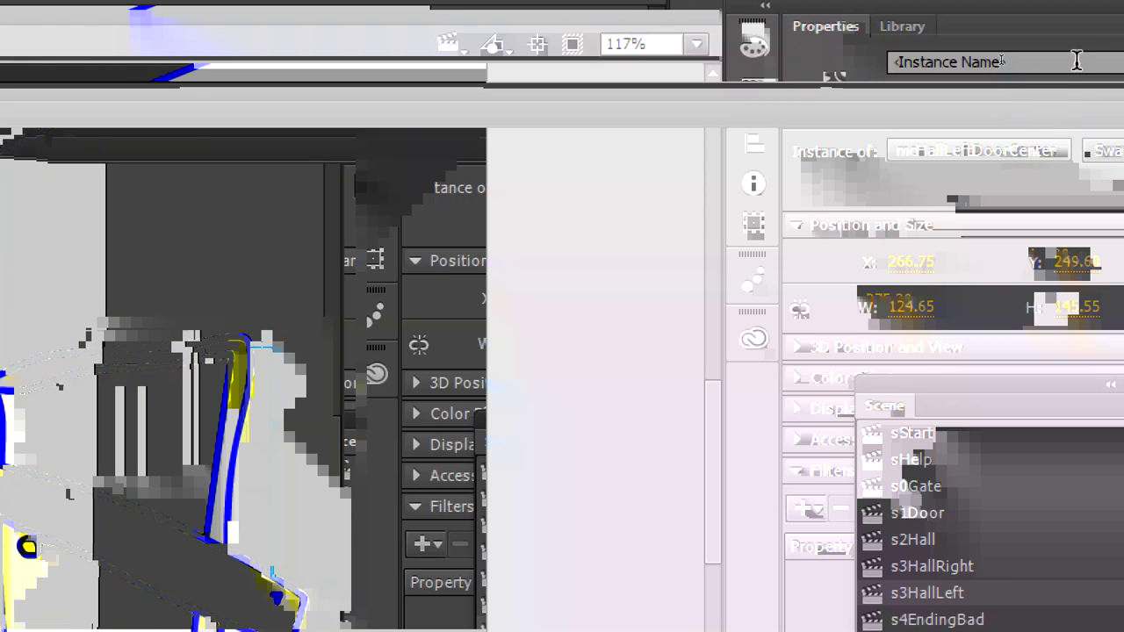
Step: Give the boarded door at the hallway's end the instance name btnHallLeftDoorCenter and deselect it
left_click(1077, 60)
type("btnHallLeft")
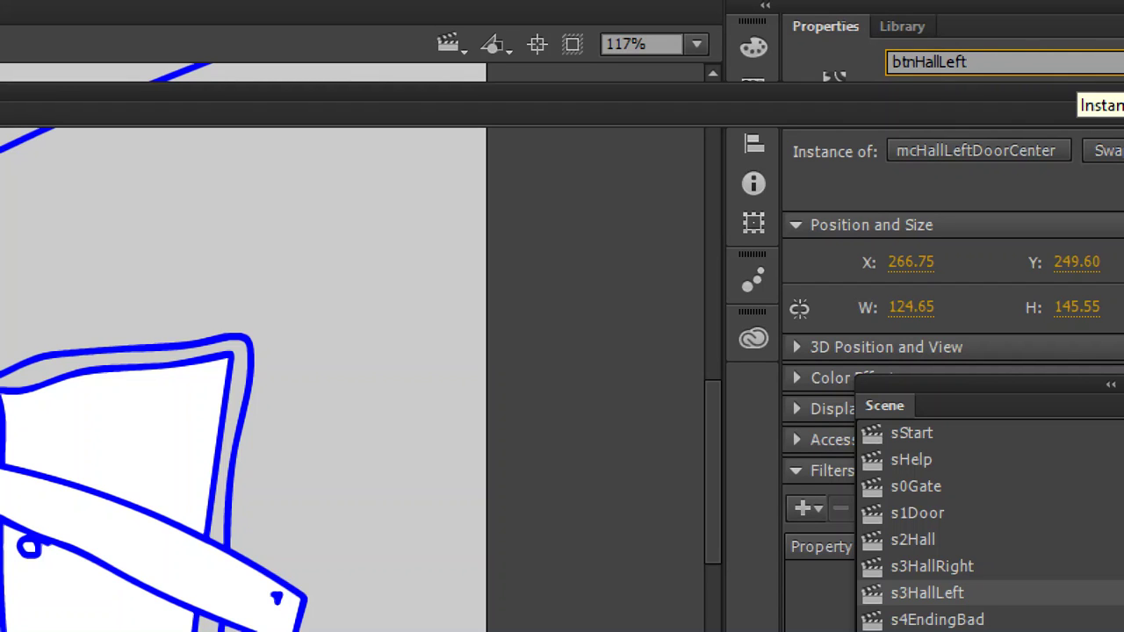
type("Doo")
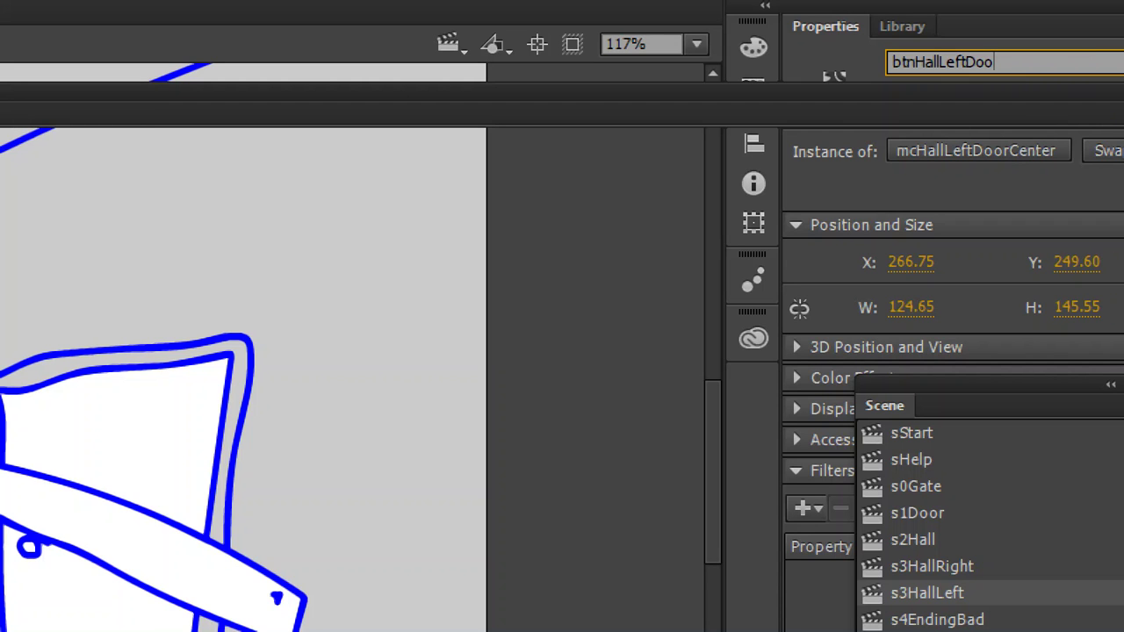
type("rCenter")
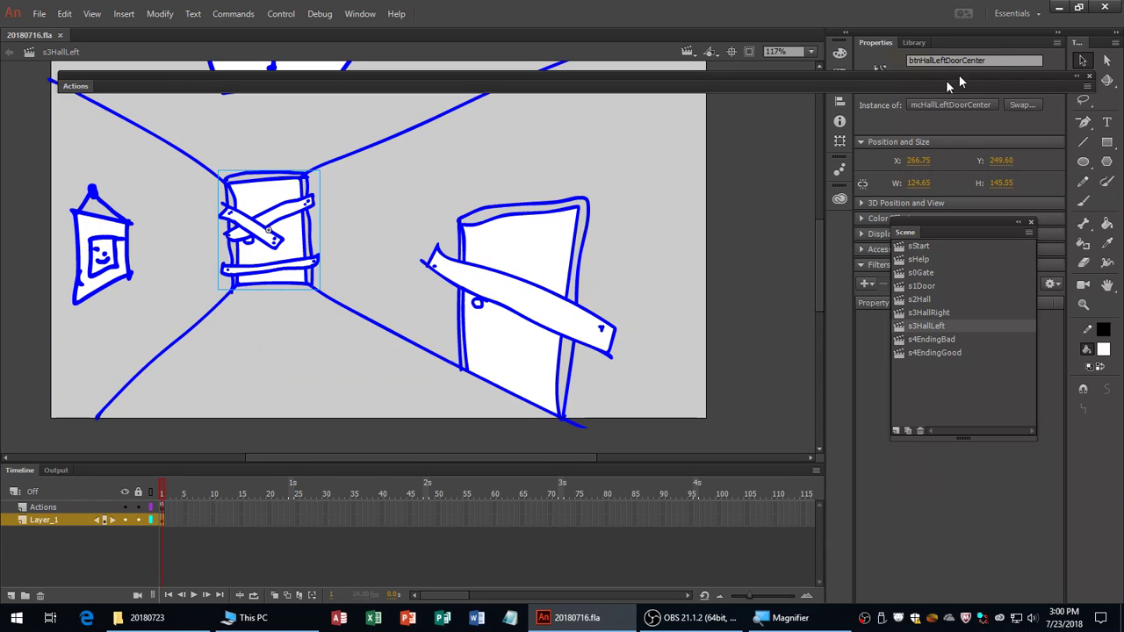
left_click(786, 200)
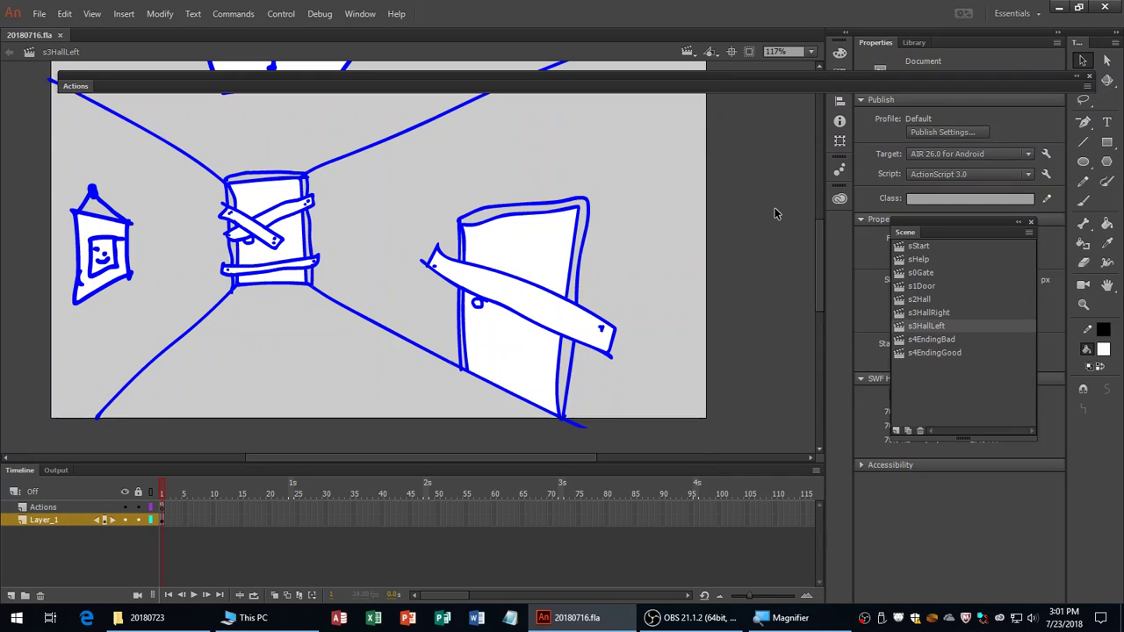
scroll(775, 213, "up", 3)
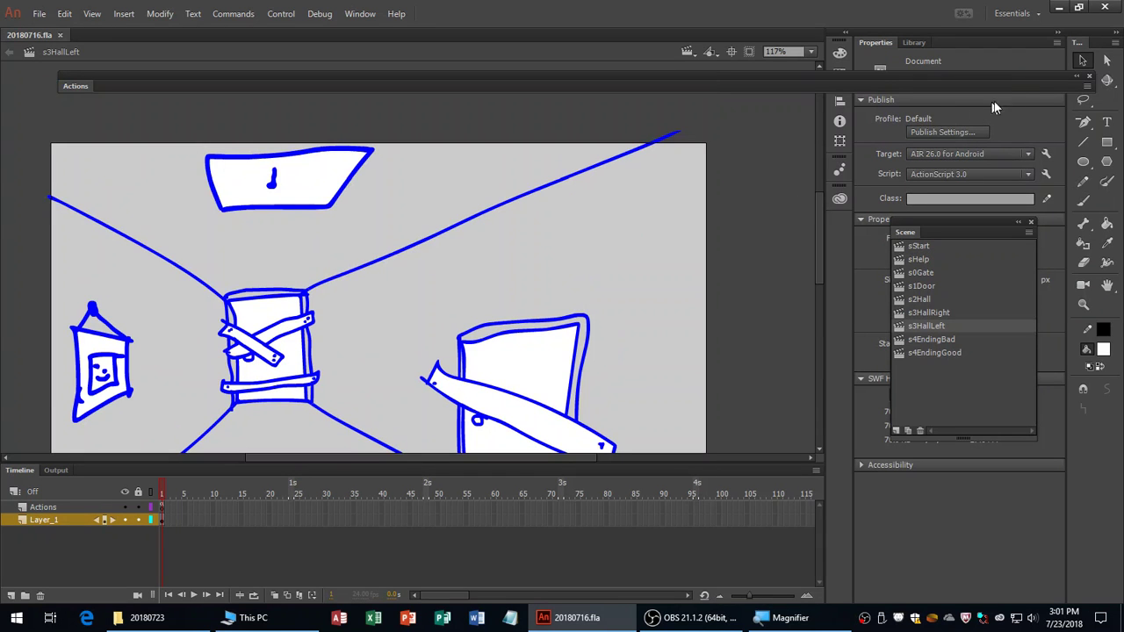
scroll(821, 234, "down", 2)
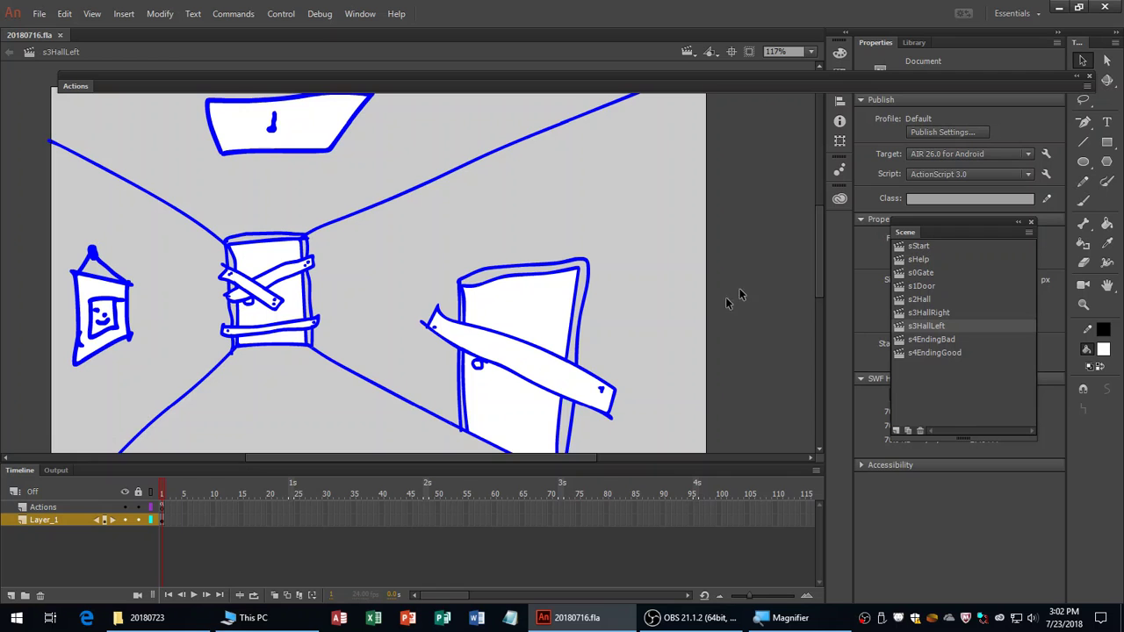
Step: In frame 1 of the Actions layer, add the comment "// Variable to keep track of the number of tries on the Center Door" below stop();
left_click(165, 507)
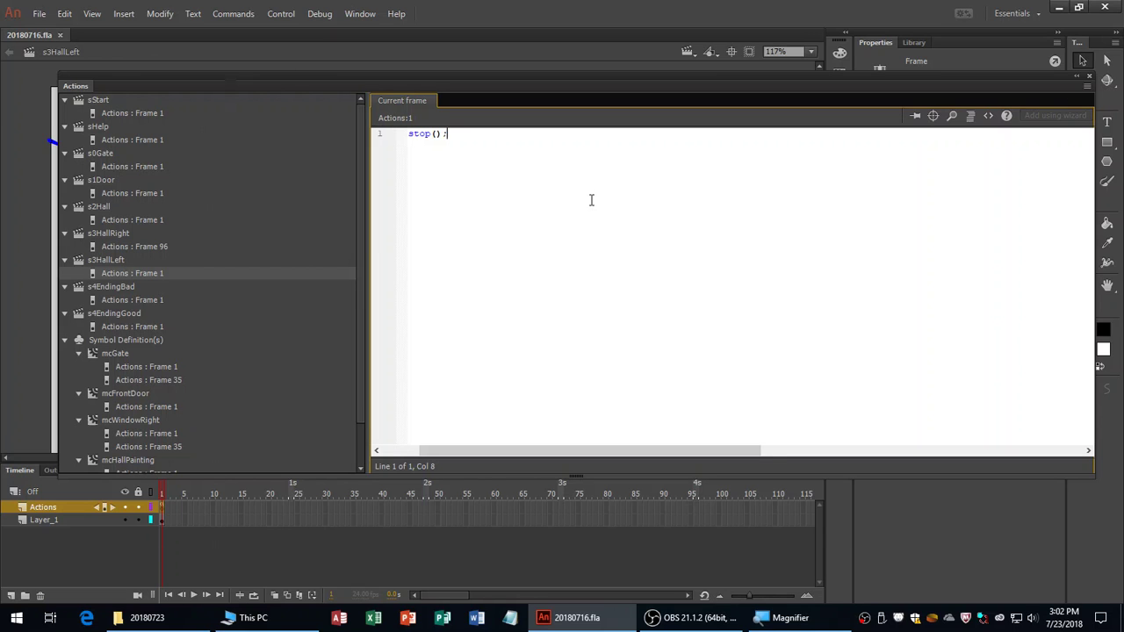
type("// Ca")
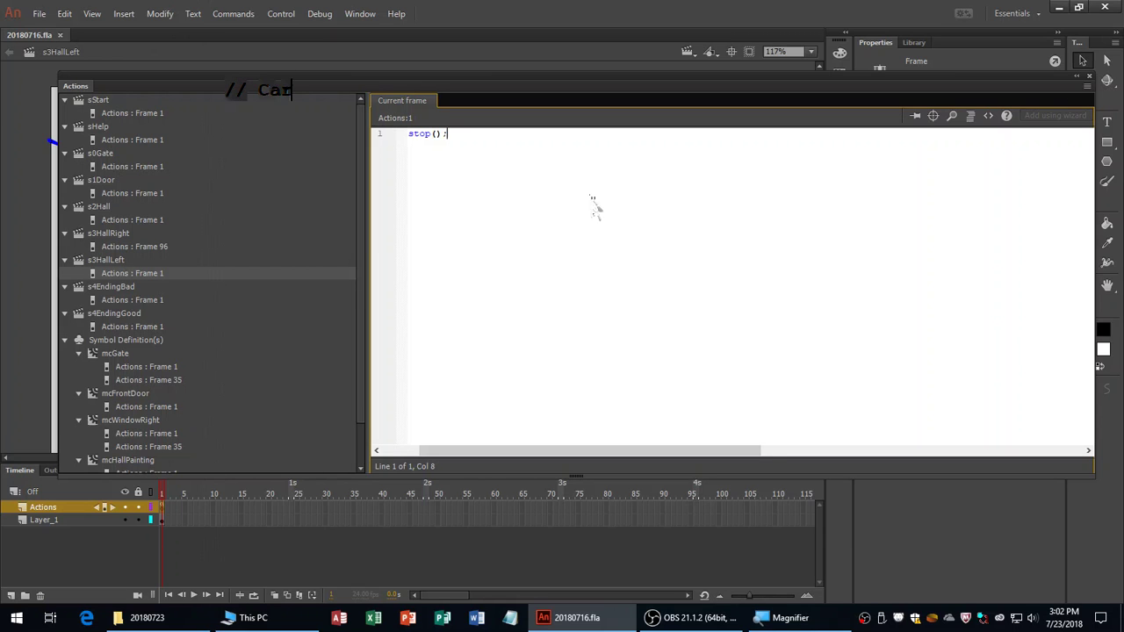
type("Variable t")
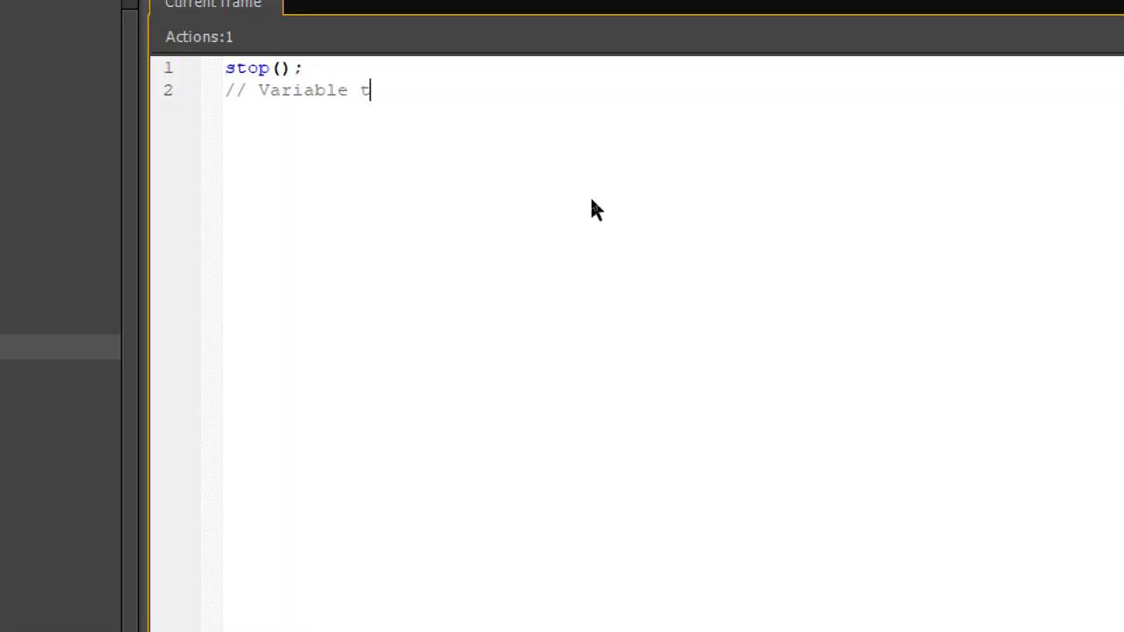
type("o keep track of t")
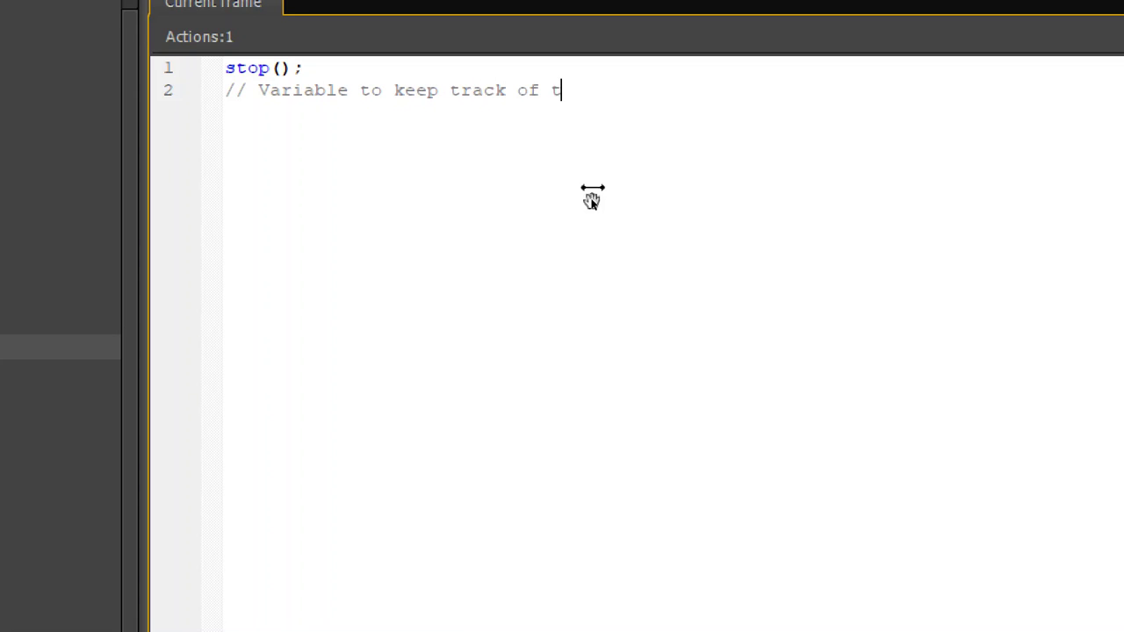
type("he number of ")
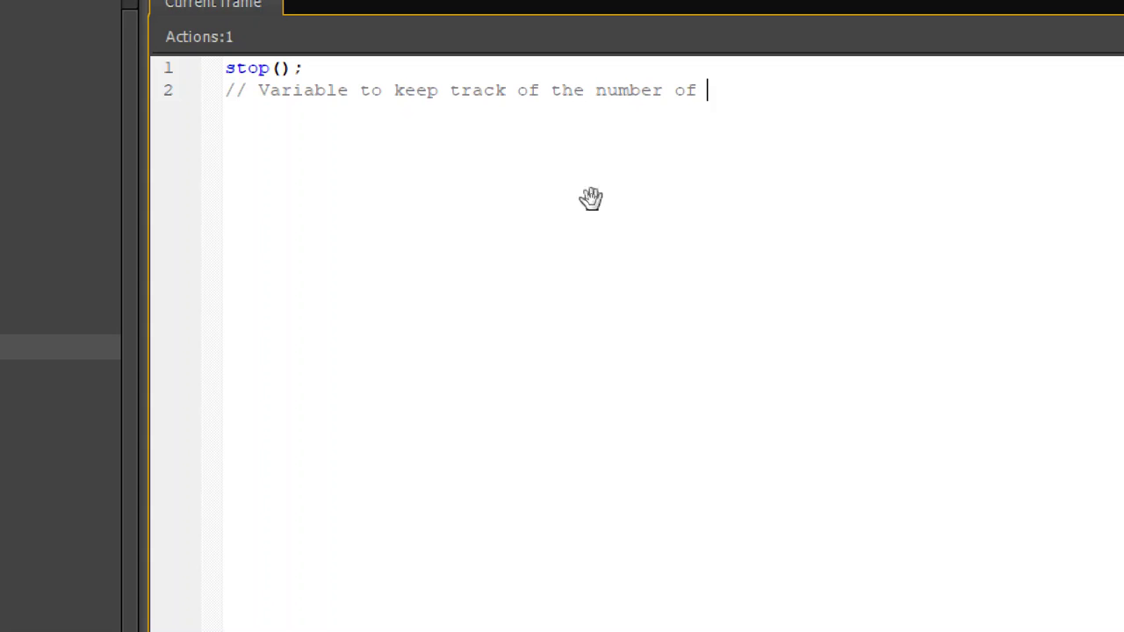
type("tries")
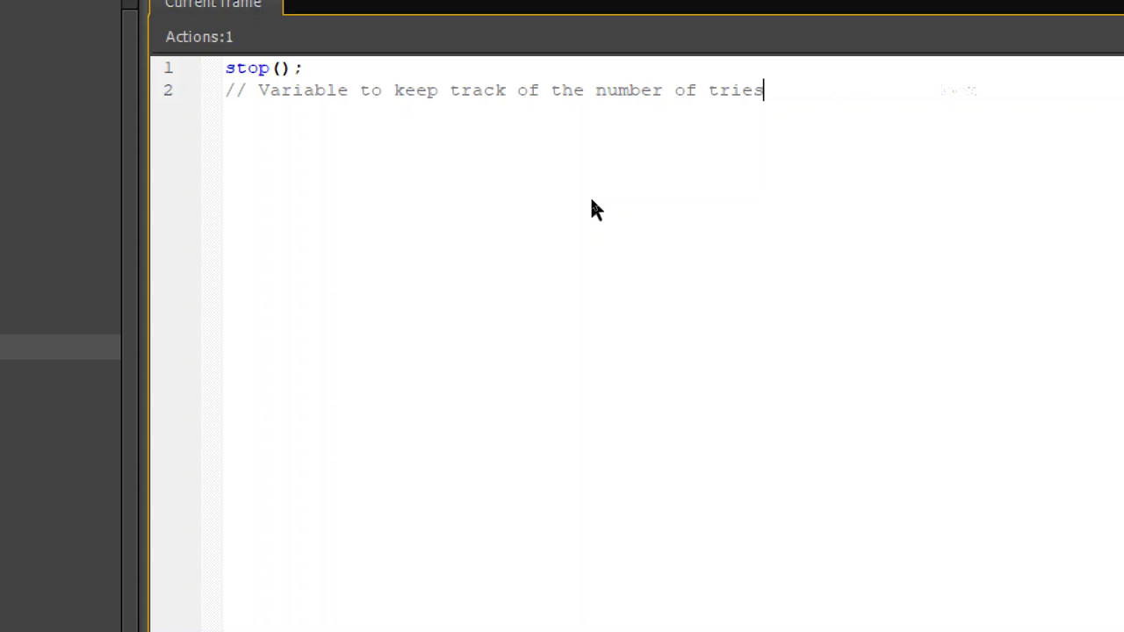
Step: Add the comment line "// This Variable is the important one, allowing a player to survice" and a placeholder declaration "var ...." below it
key("Return")
type("//")
type("This")
type(" Vari")
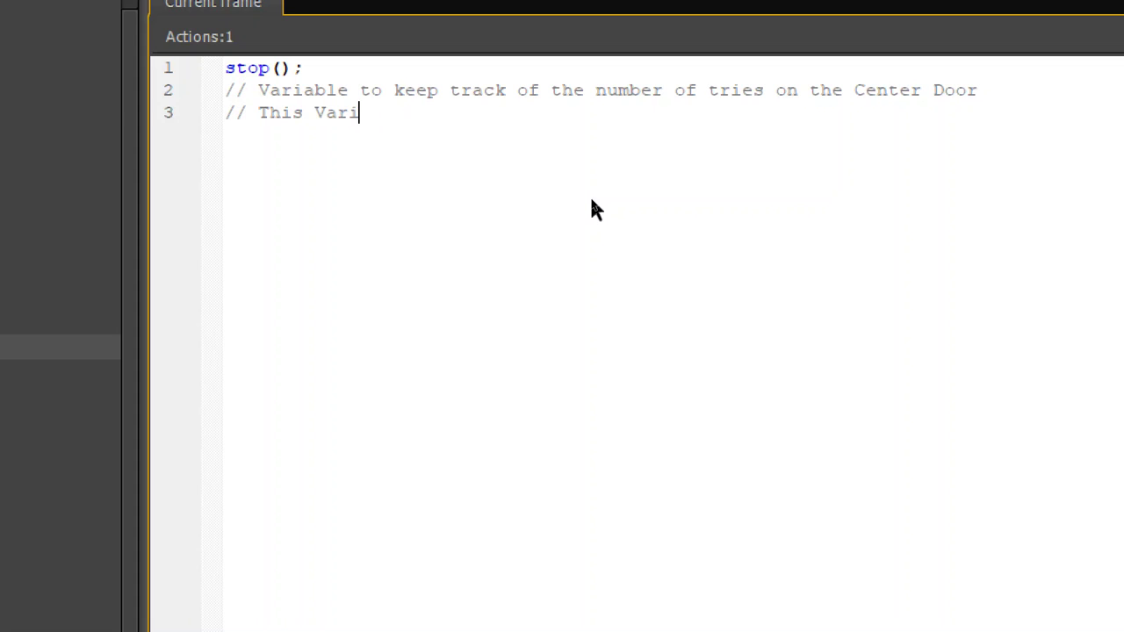
type("able ist he imp")
key("BackSpace")
key("BackSpace")
key("BackSpace")
key("BackSpace")
key("BackSpace")
key("BackSpace")
key("BackSpace")
key("BackSpace")
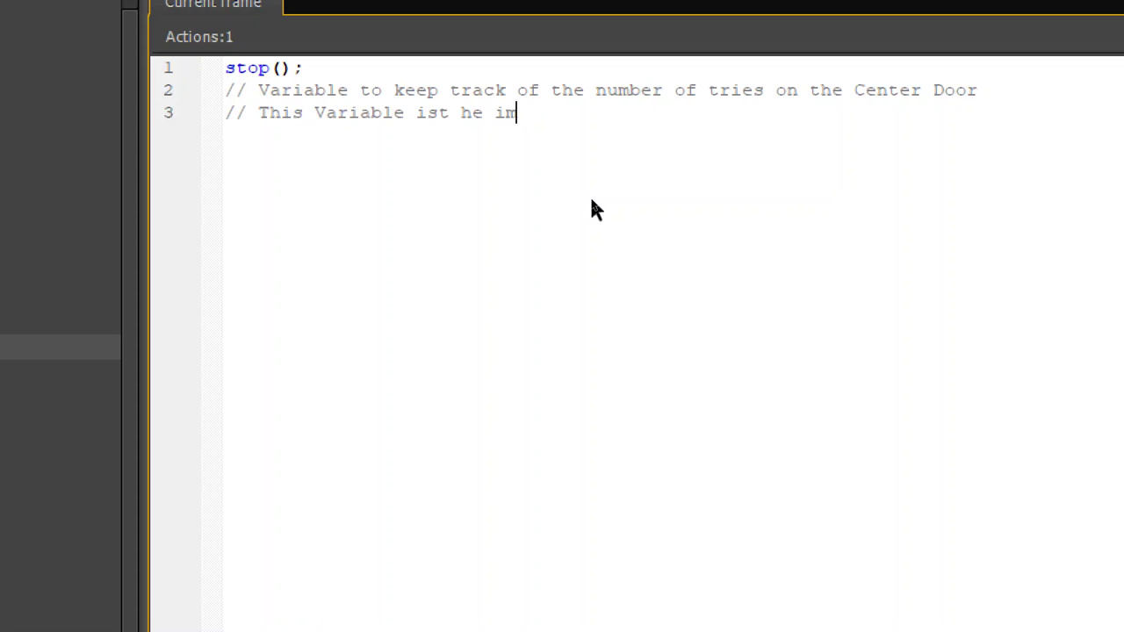
type("the important")
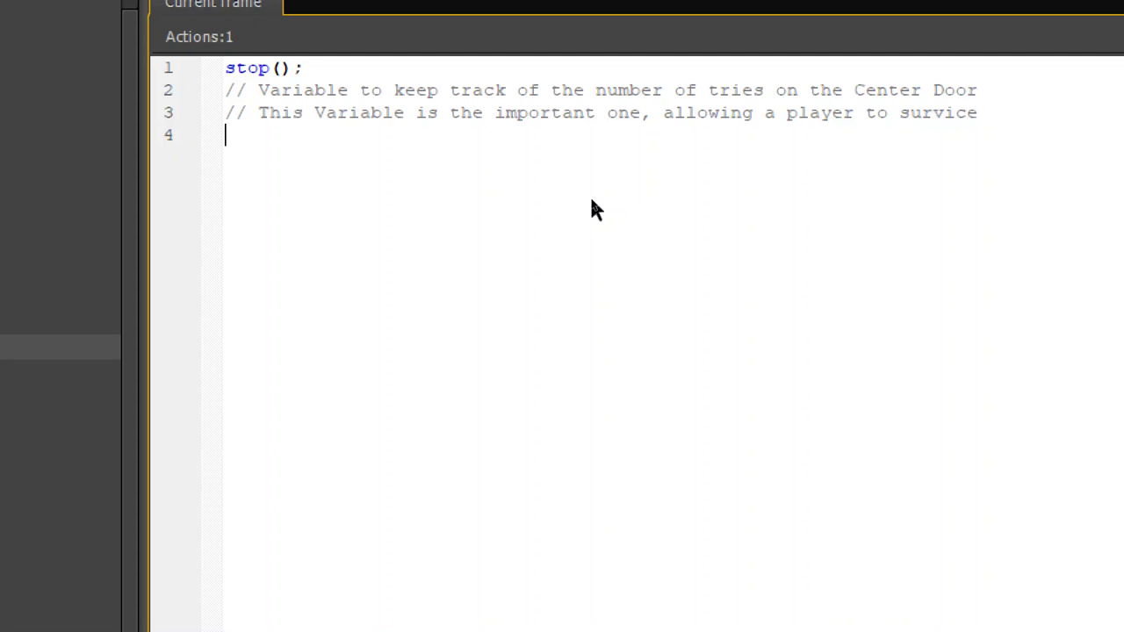
type("var ....")
Step: Leave two blank lines and add the comment "// Variable to keep track of total tries, tapping on anything."
key("Return")
key("Return")
key("Return")
type("// Variable to keep")
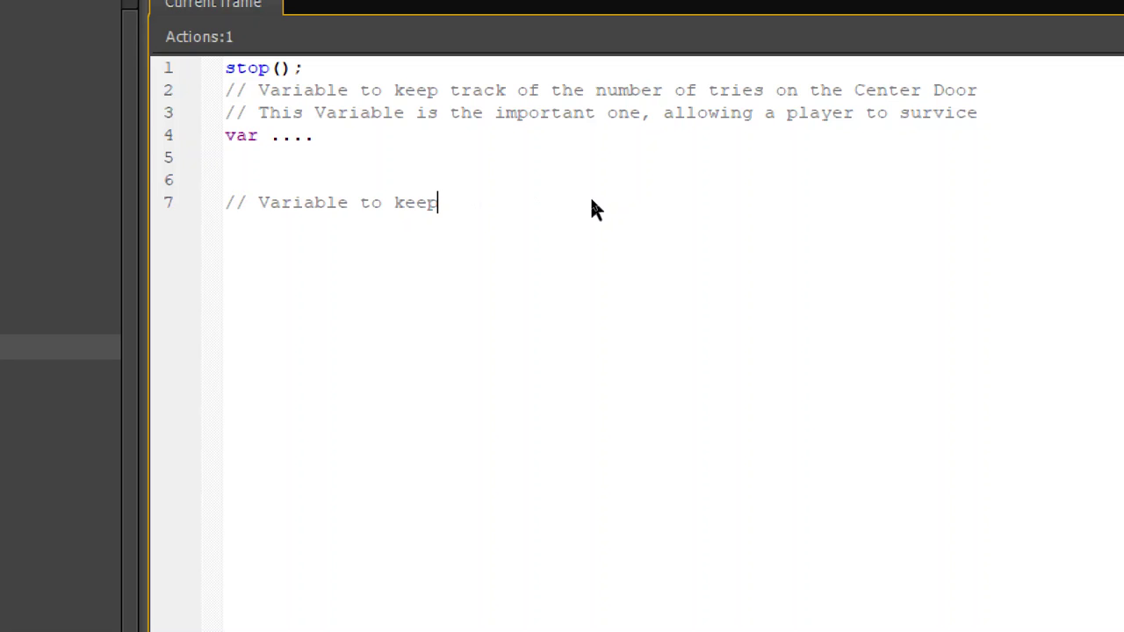
type("track of total tries, ")
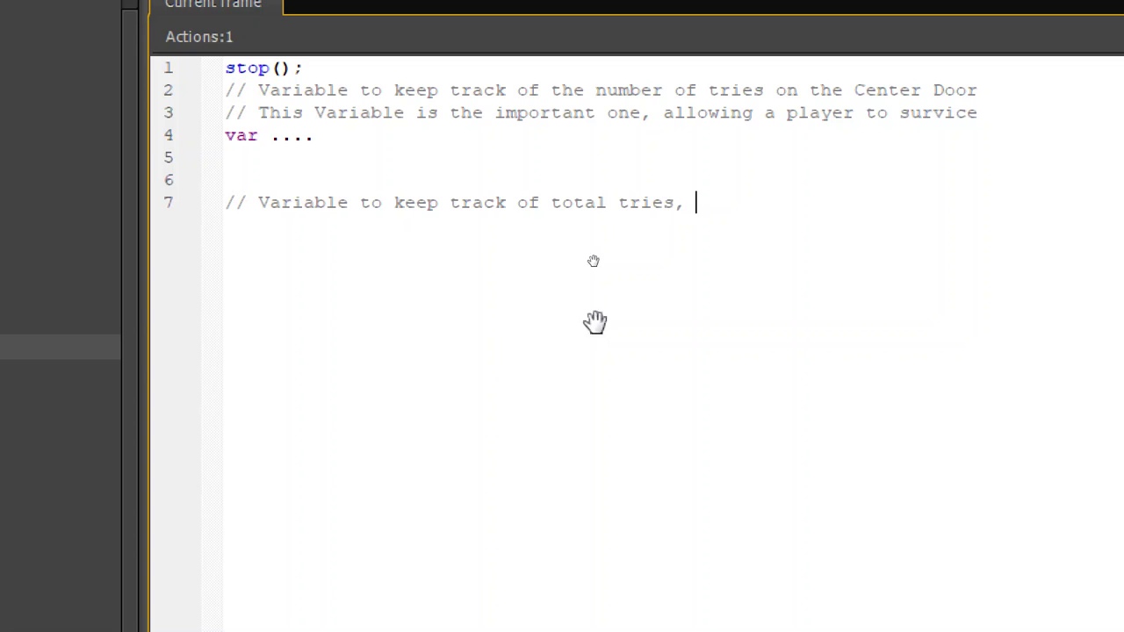
type("tapping on an")
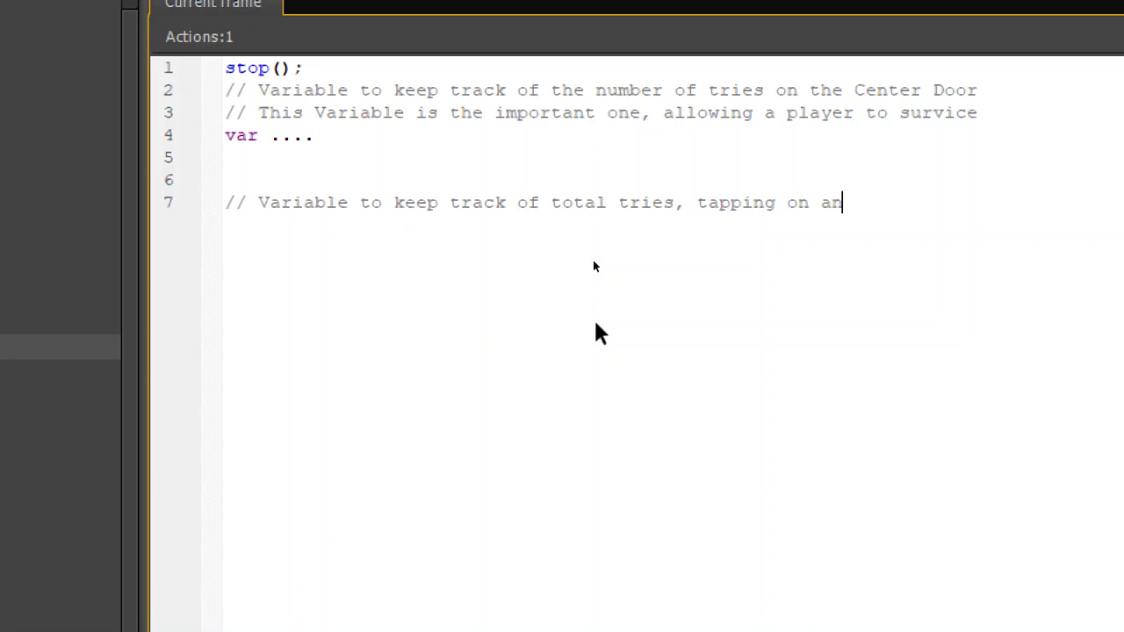
type("ything.")
Step: Add a second comment line reading "// This Variable leads to certain death if threshold is reached" beneath the total tries comment
key("Return")
type("/")
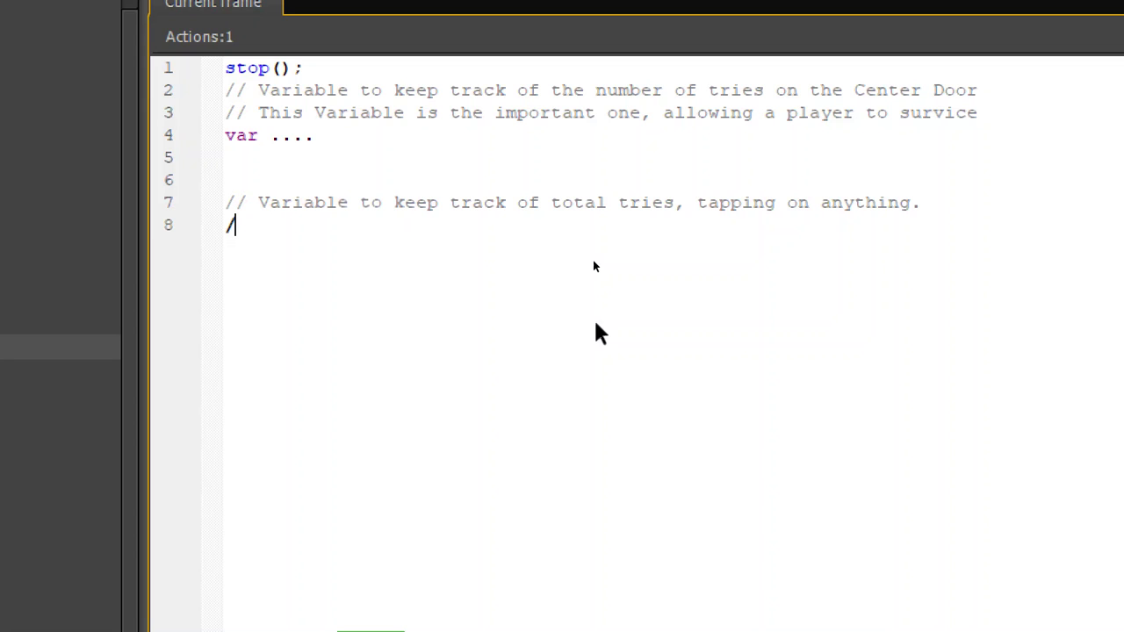
type("/ This Variable leads to certain death if thresh")
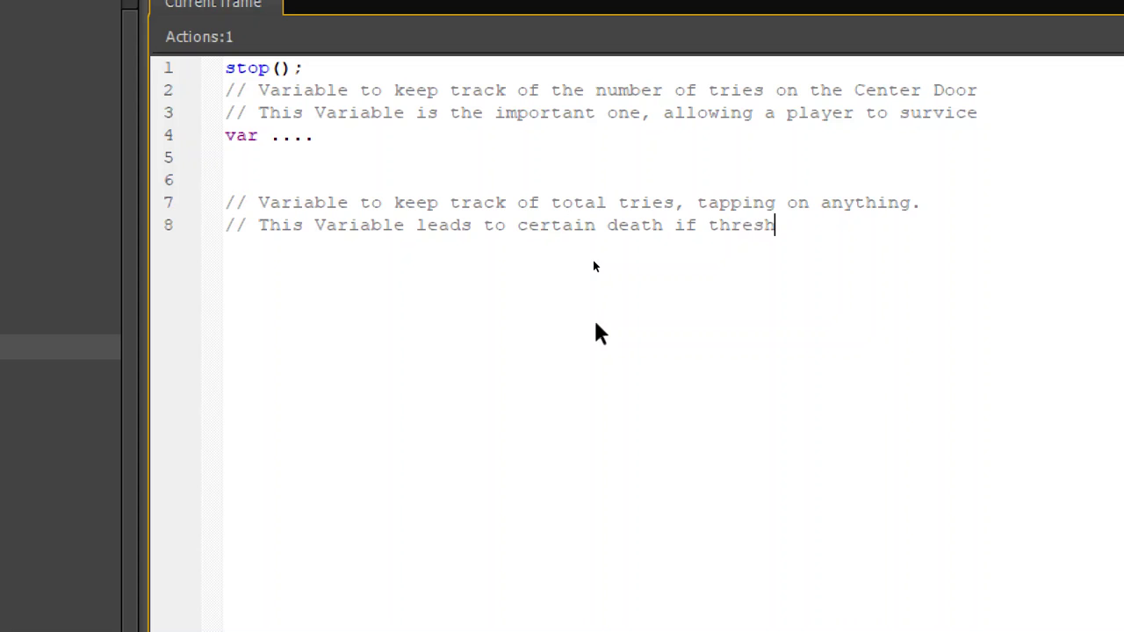
type("old is reached")
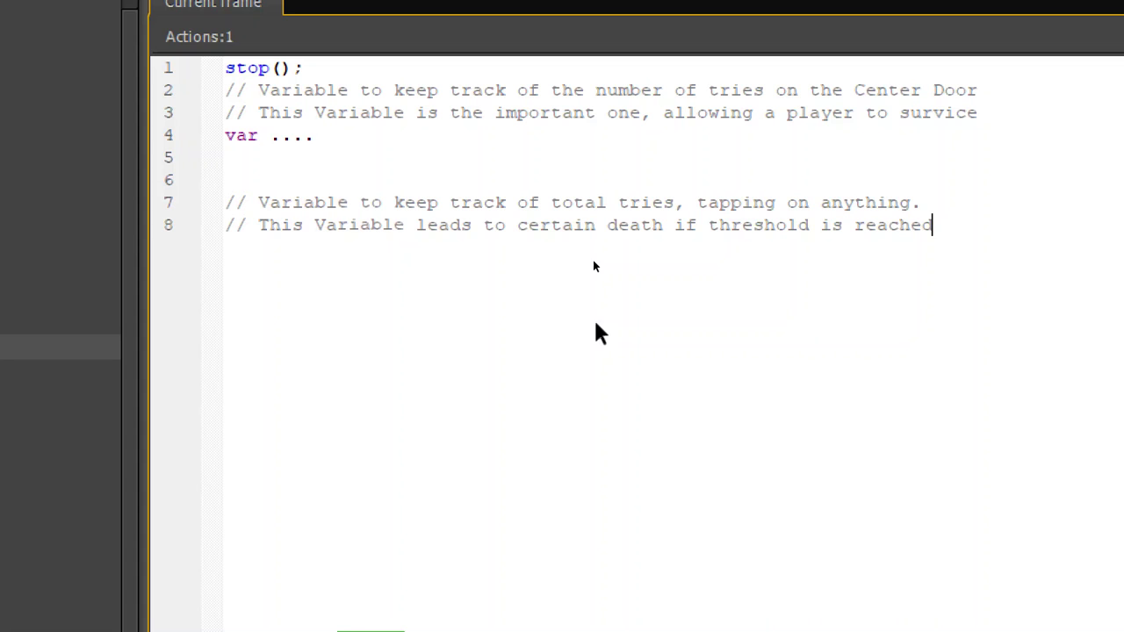
Step: Add a placeholder declaration "var ......" under the total tries comments and save the file
key("Return")
type("var")
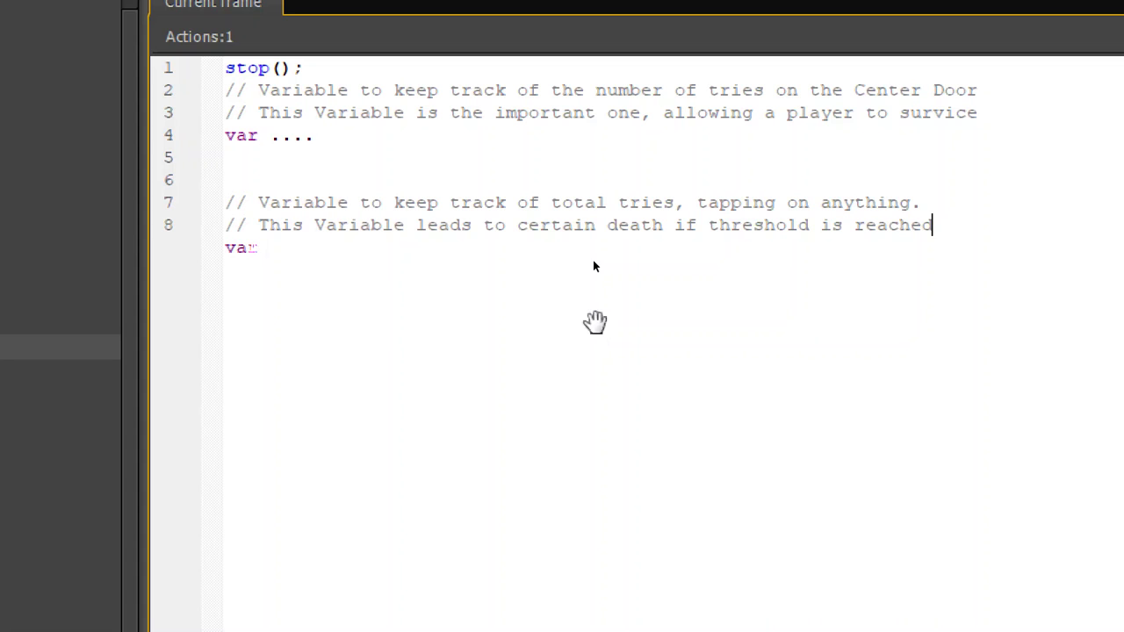
type(" ......")
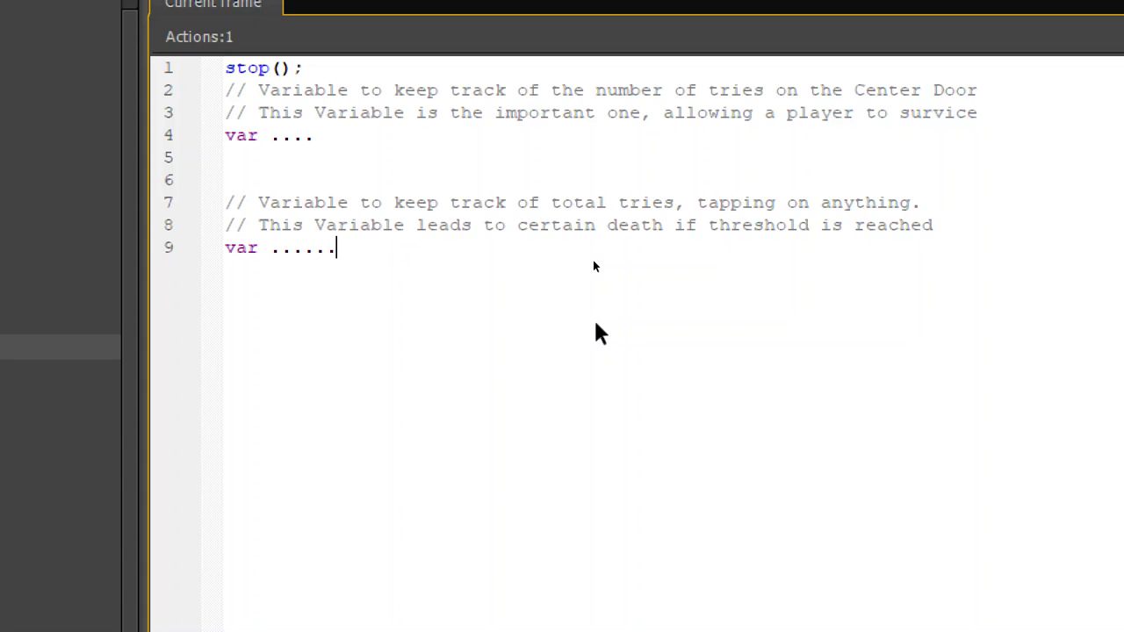
key("ctrl+s")
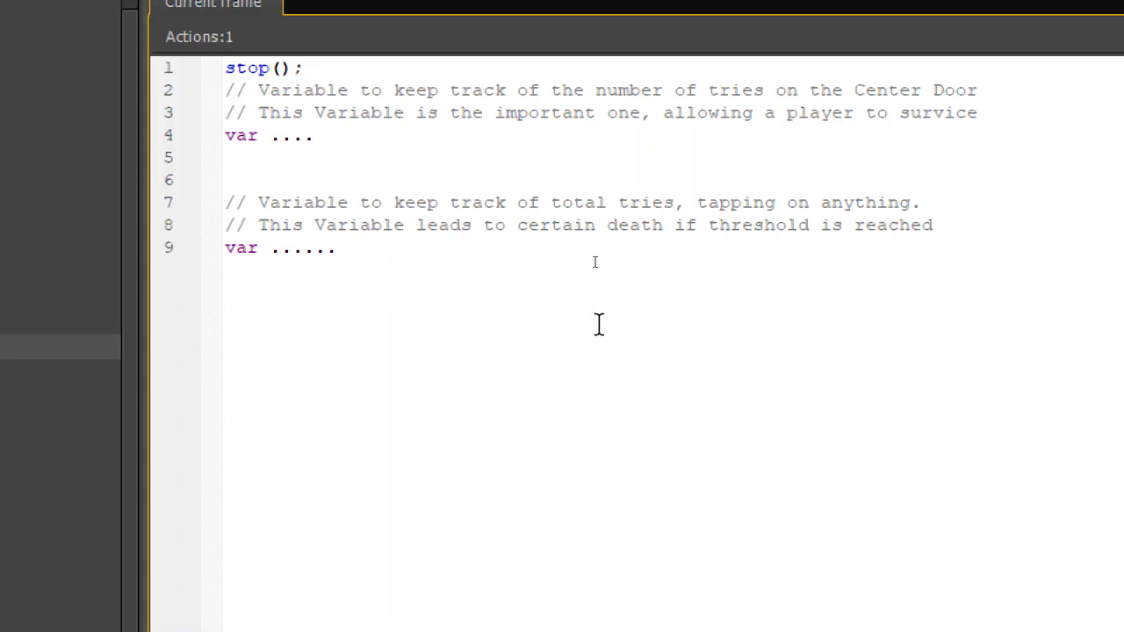